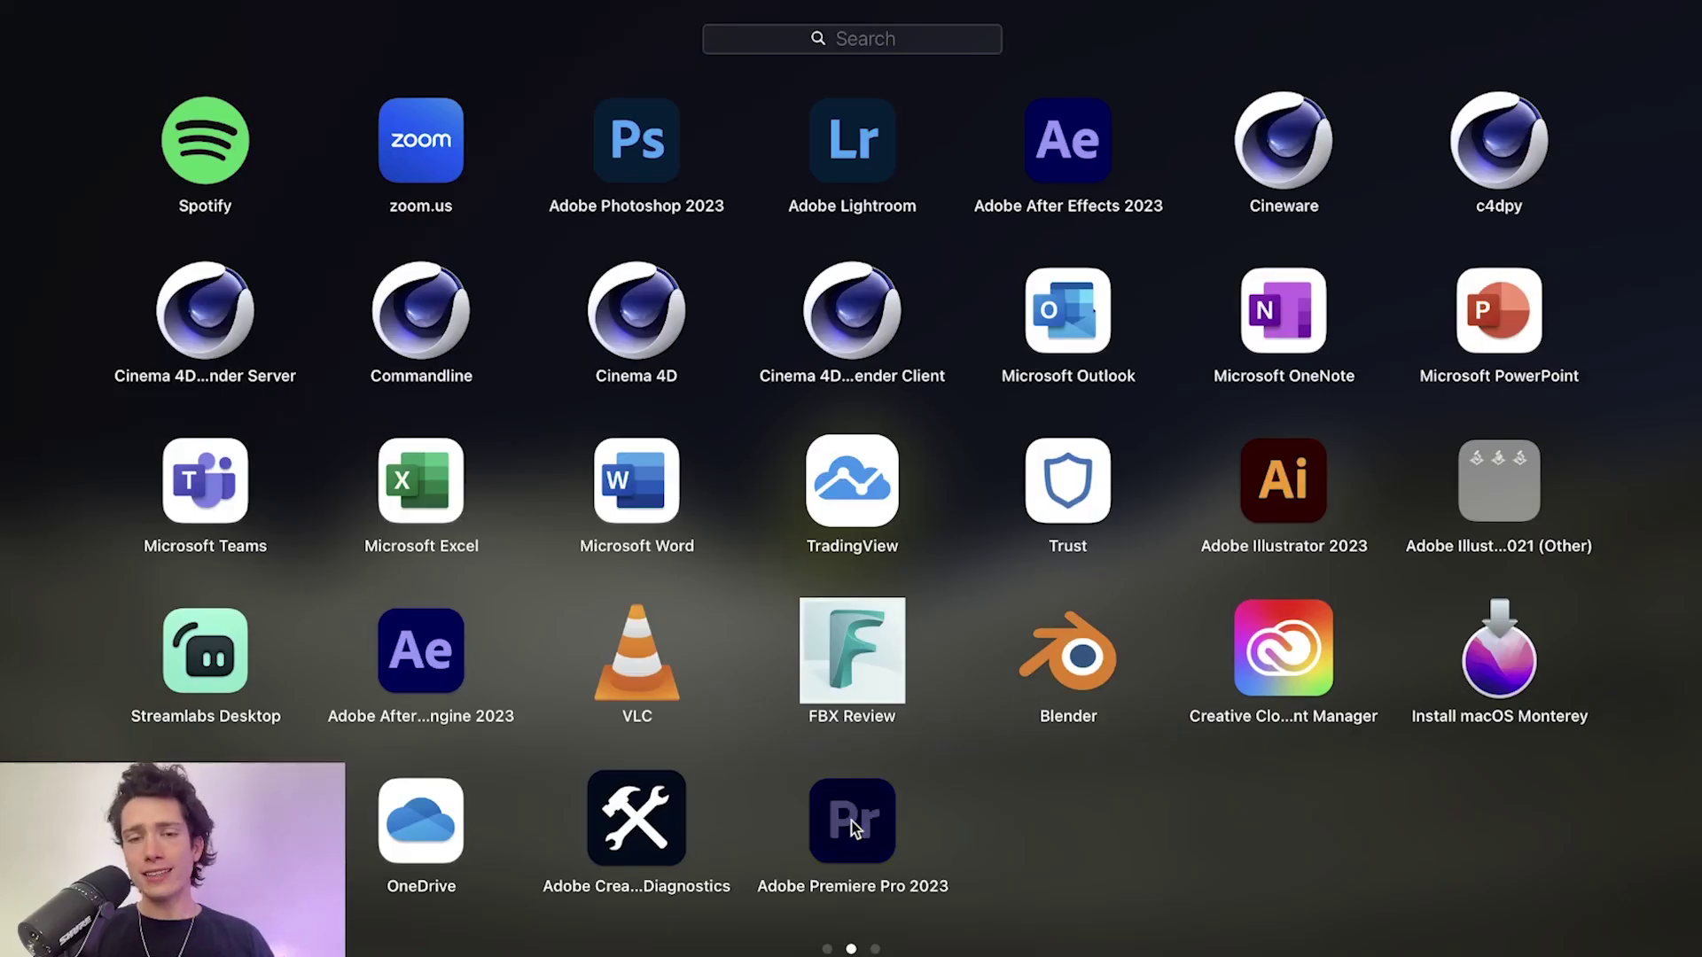
Launch Premiere Pro 2023 and dismiss the 'Get more out of Premiere Pro' dialog
click(851, 820)
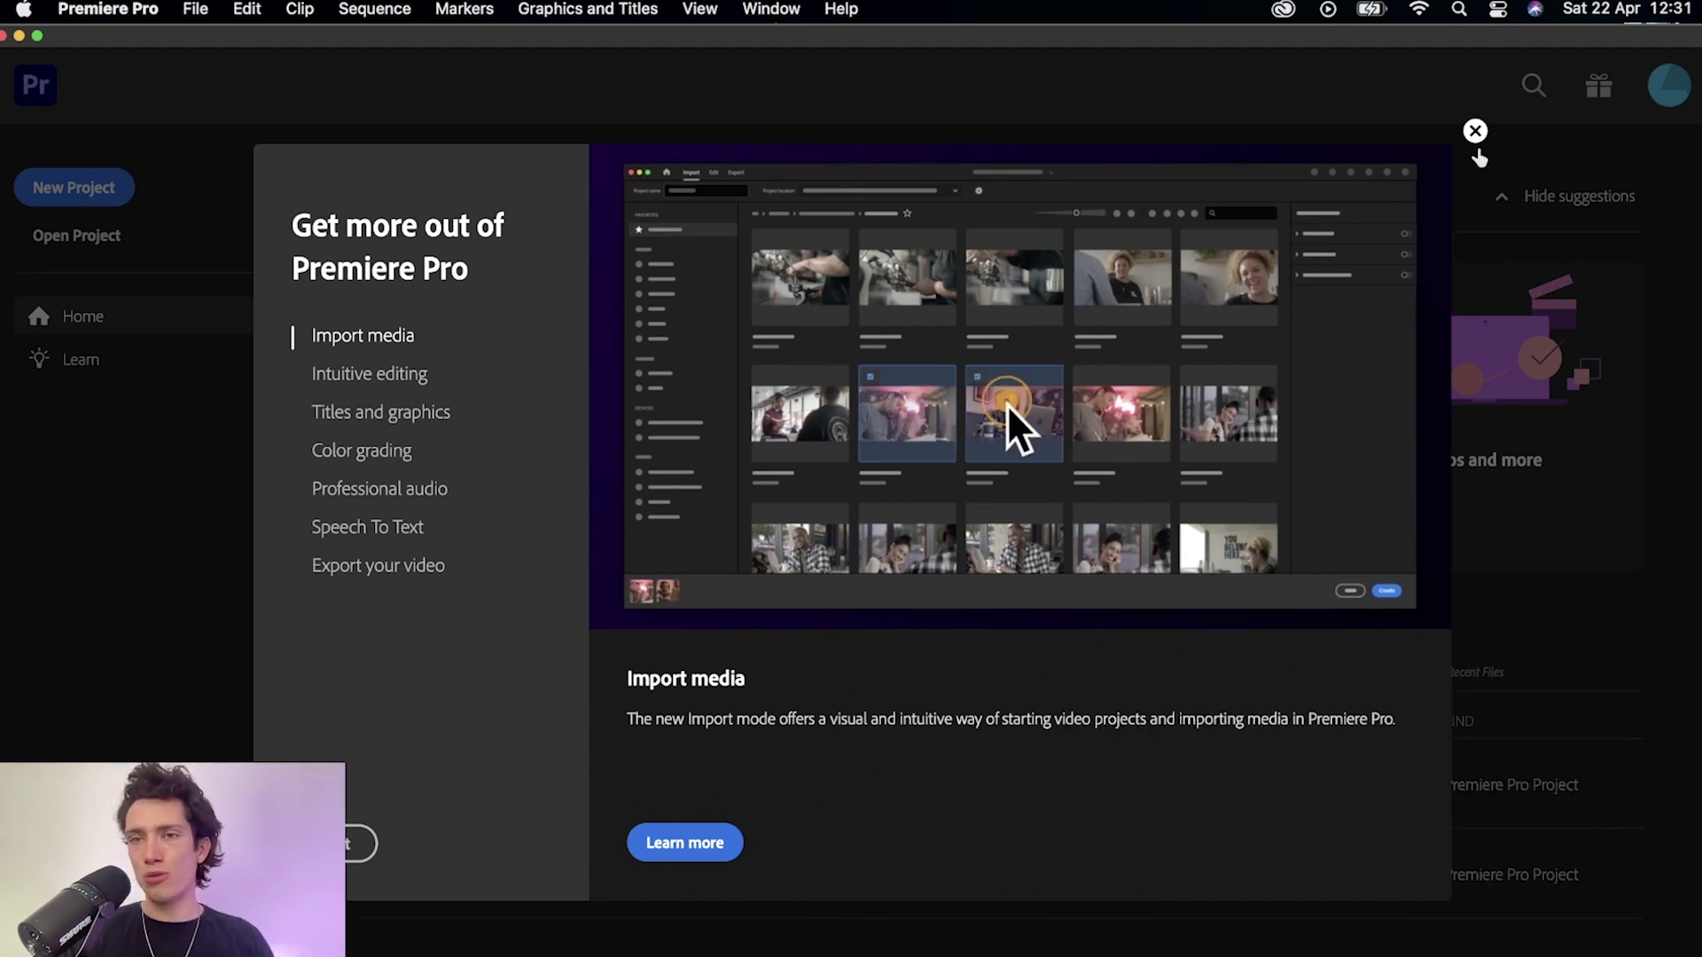
click(1475, 133)
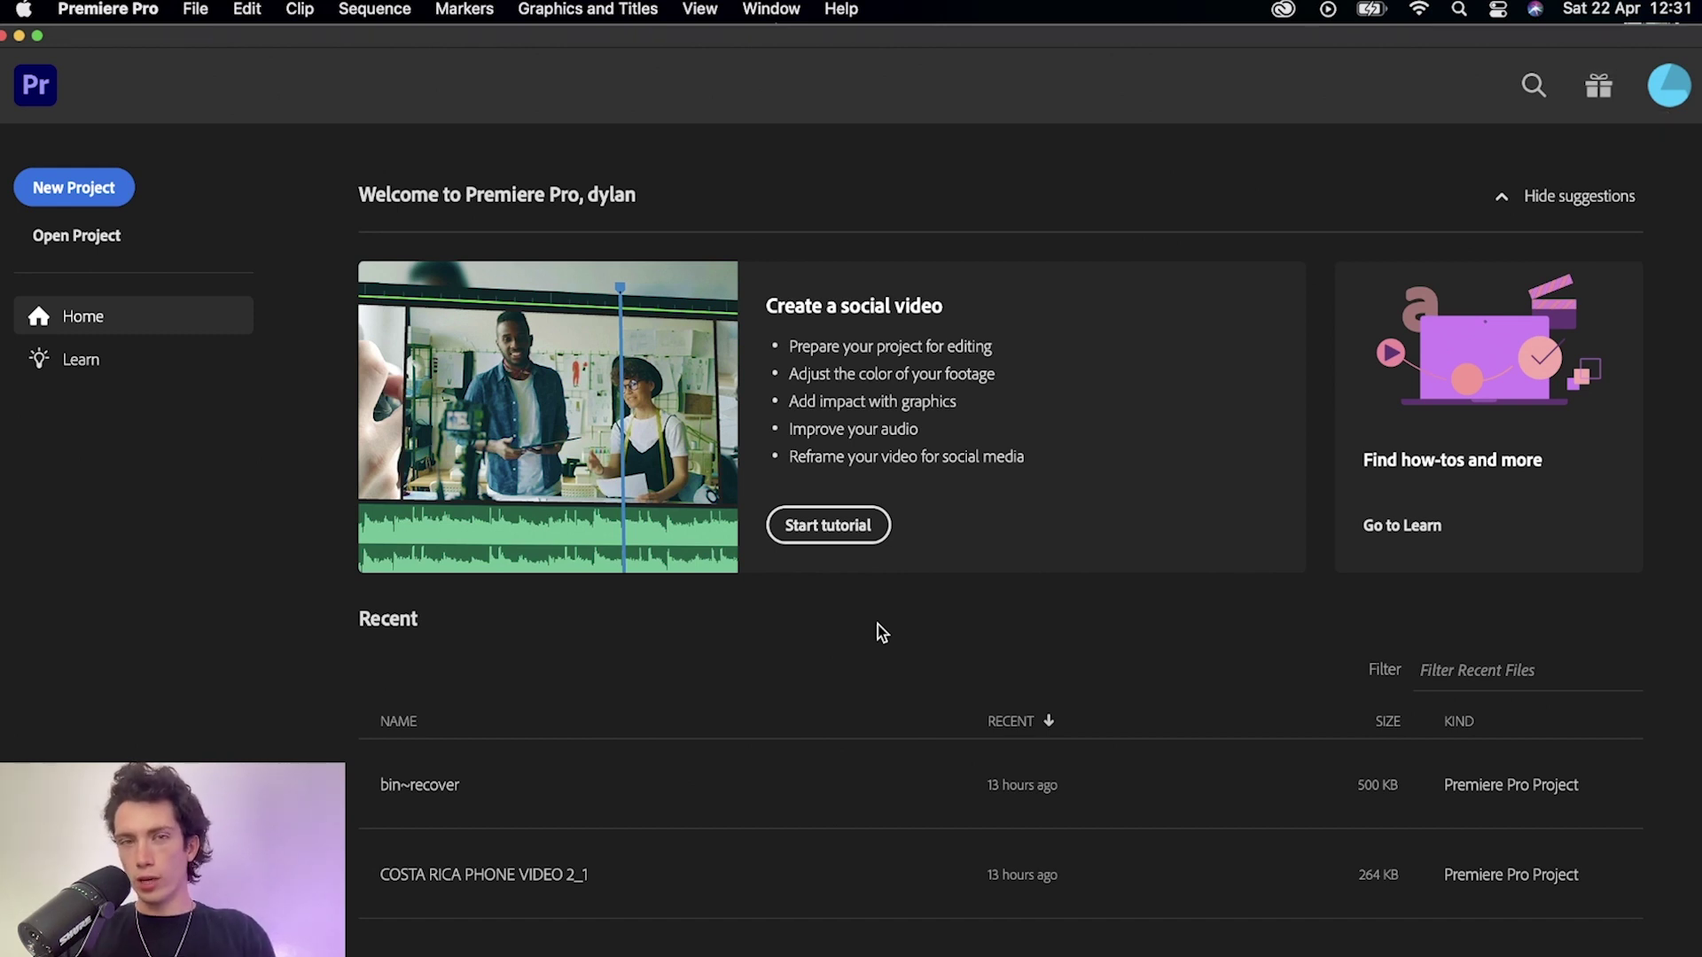
Create a new project named 'Dylans Course'
click(94, 202)
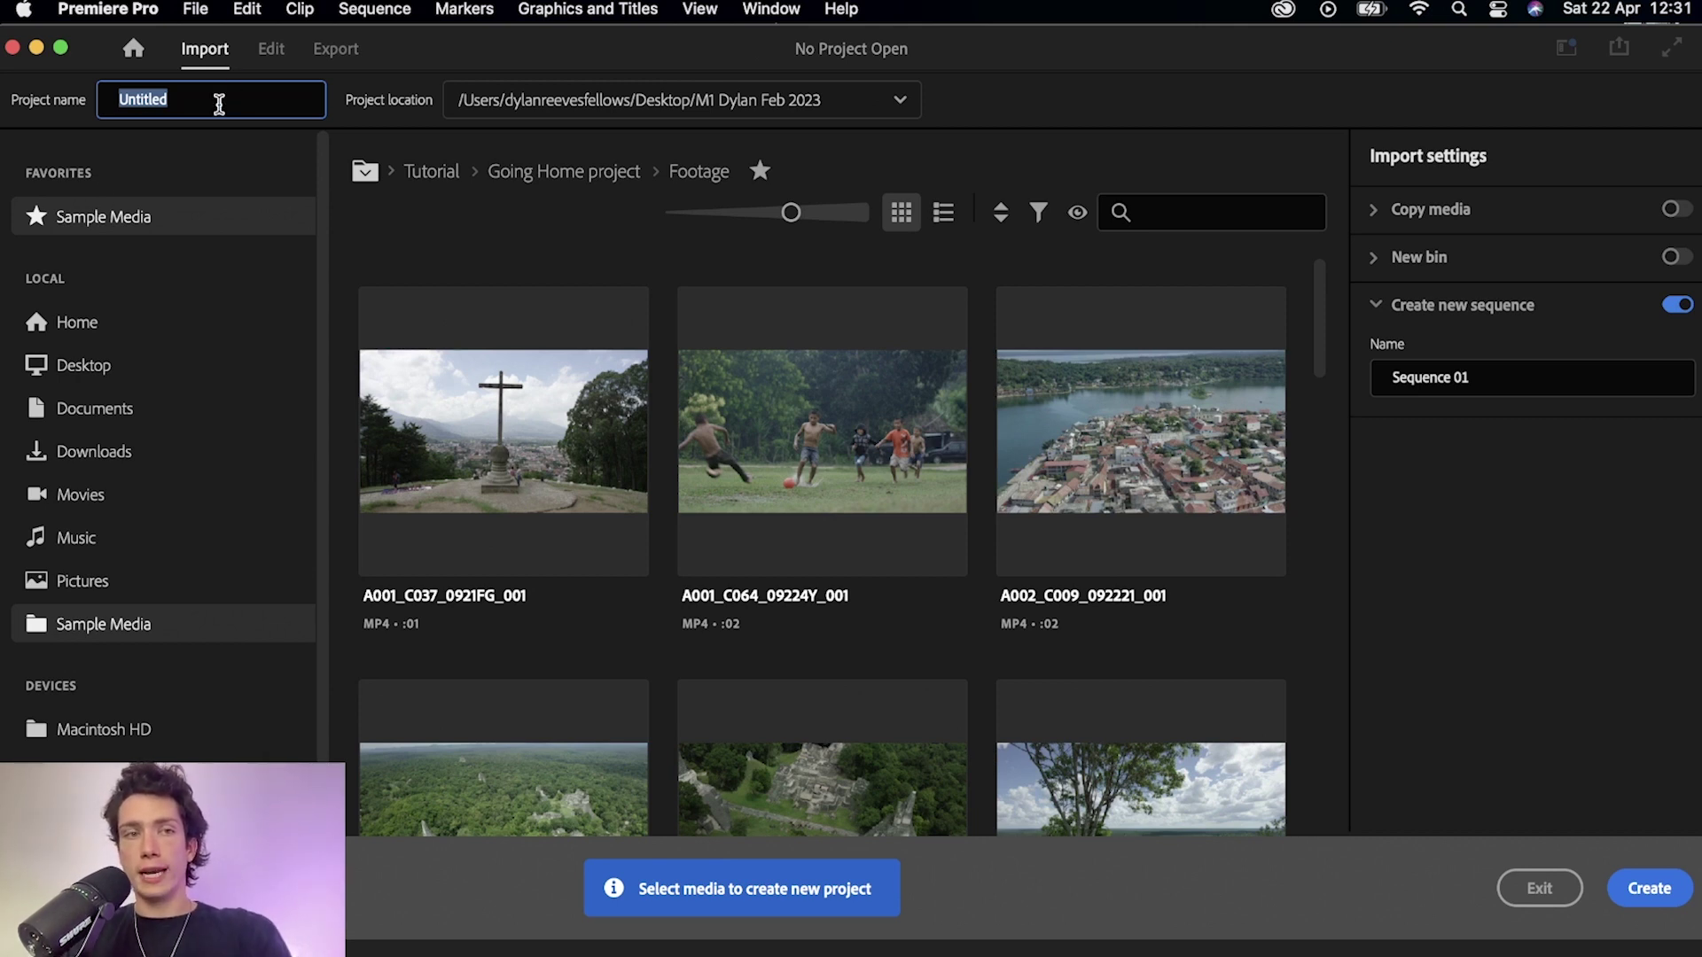
text(Dy)
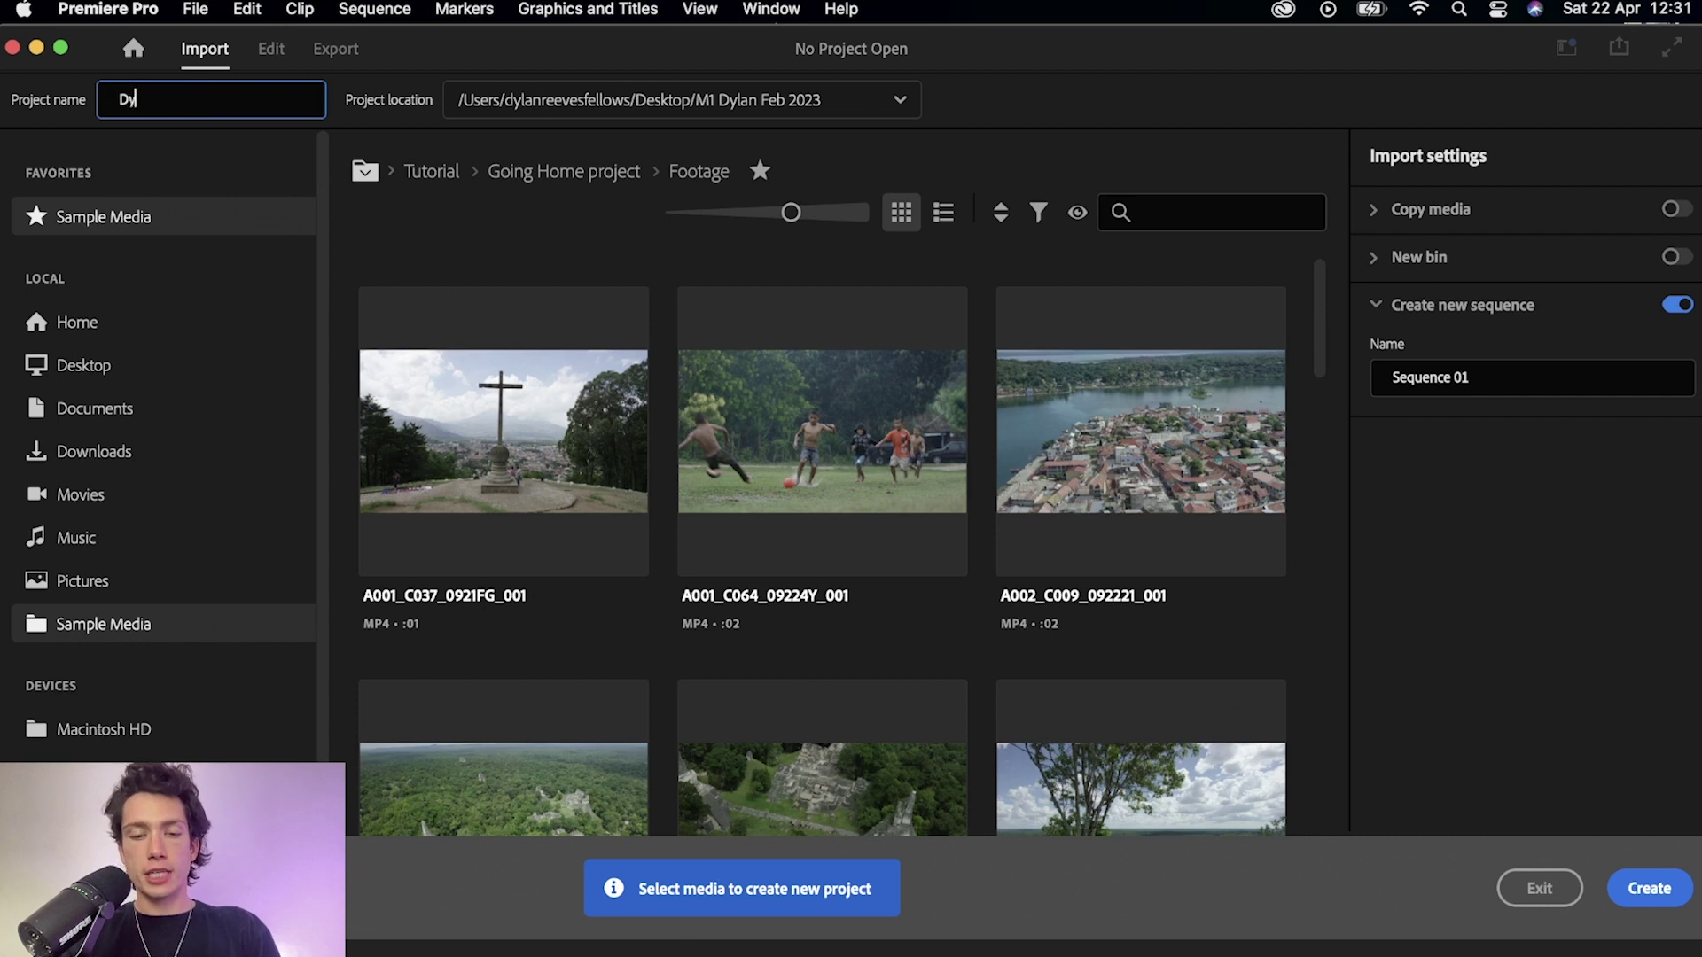
text(lans Course)
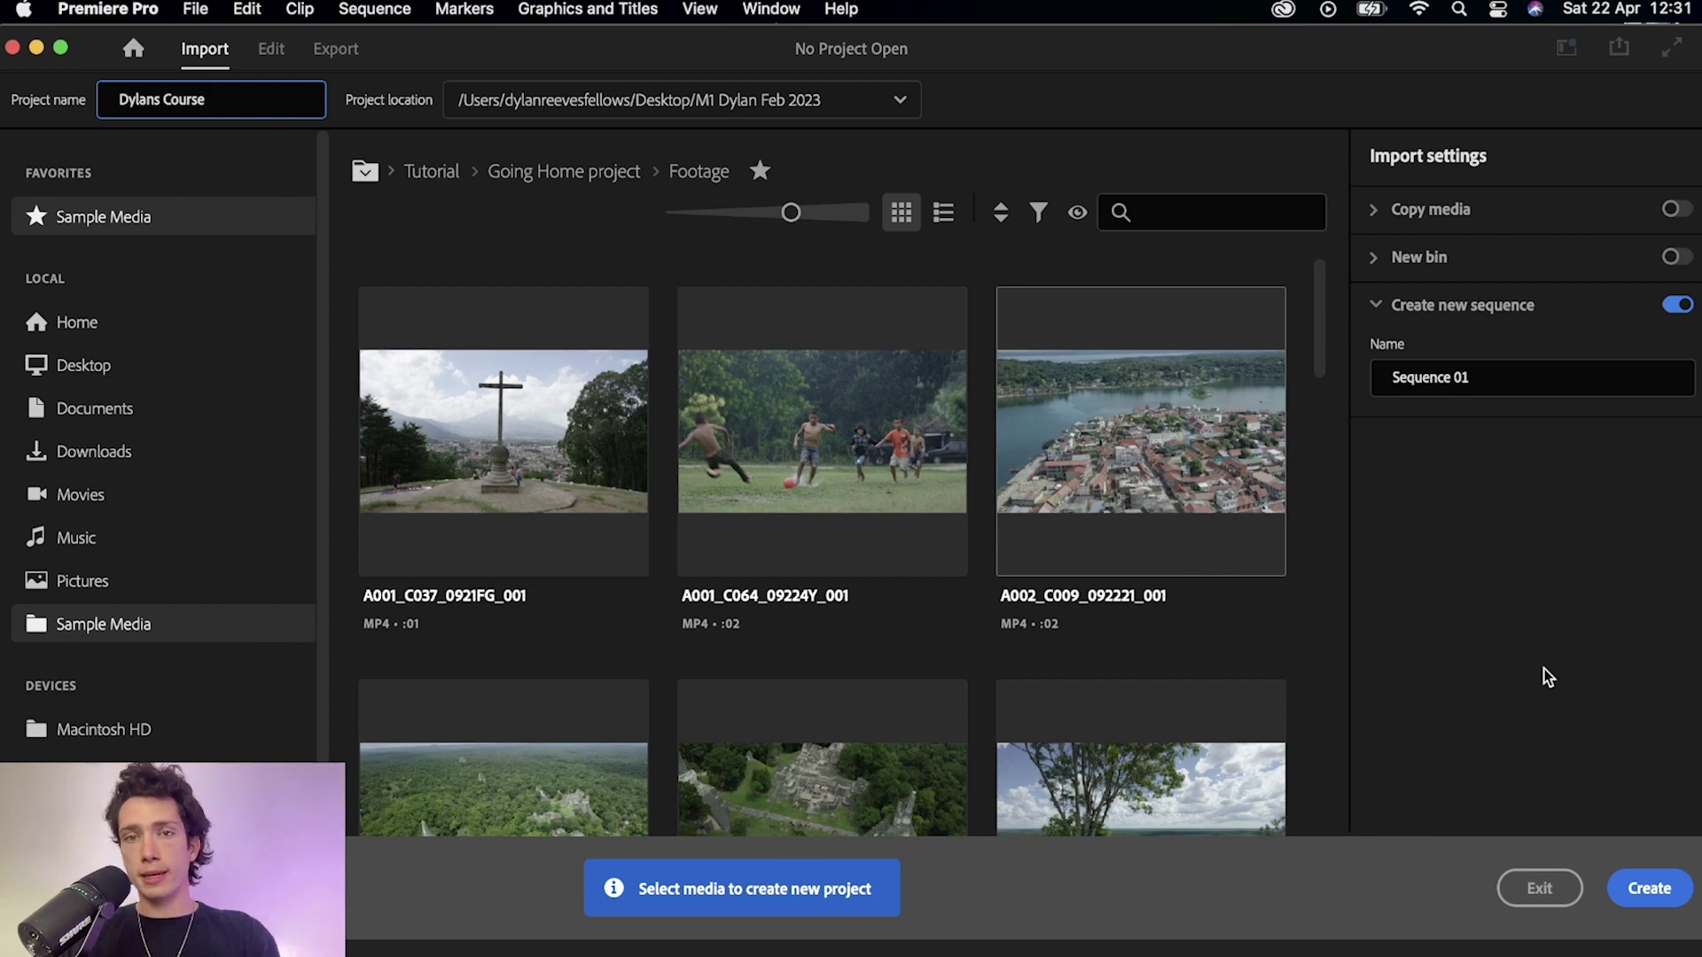
click(1656, 901)
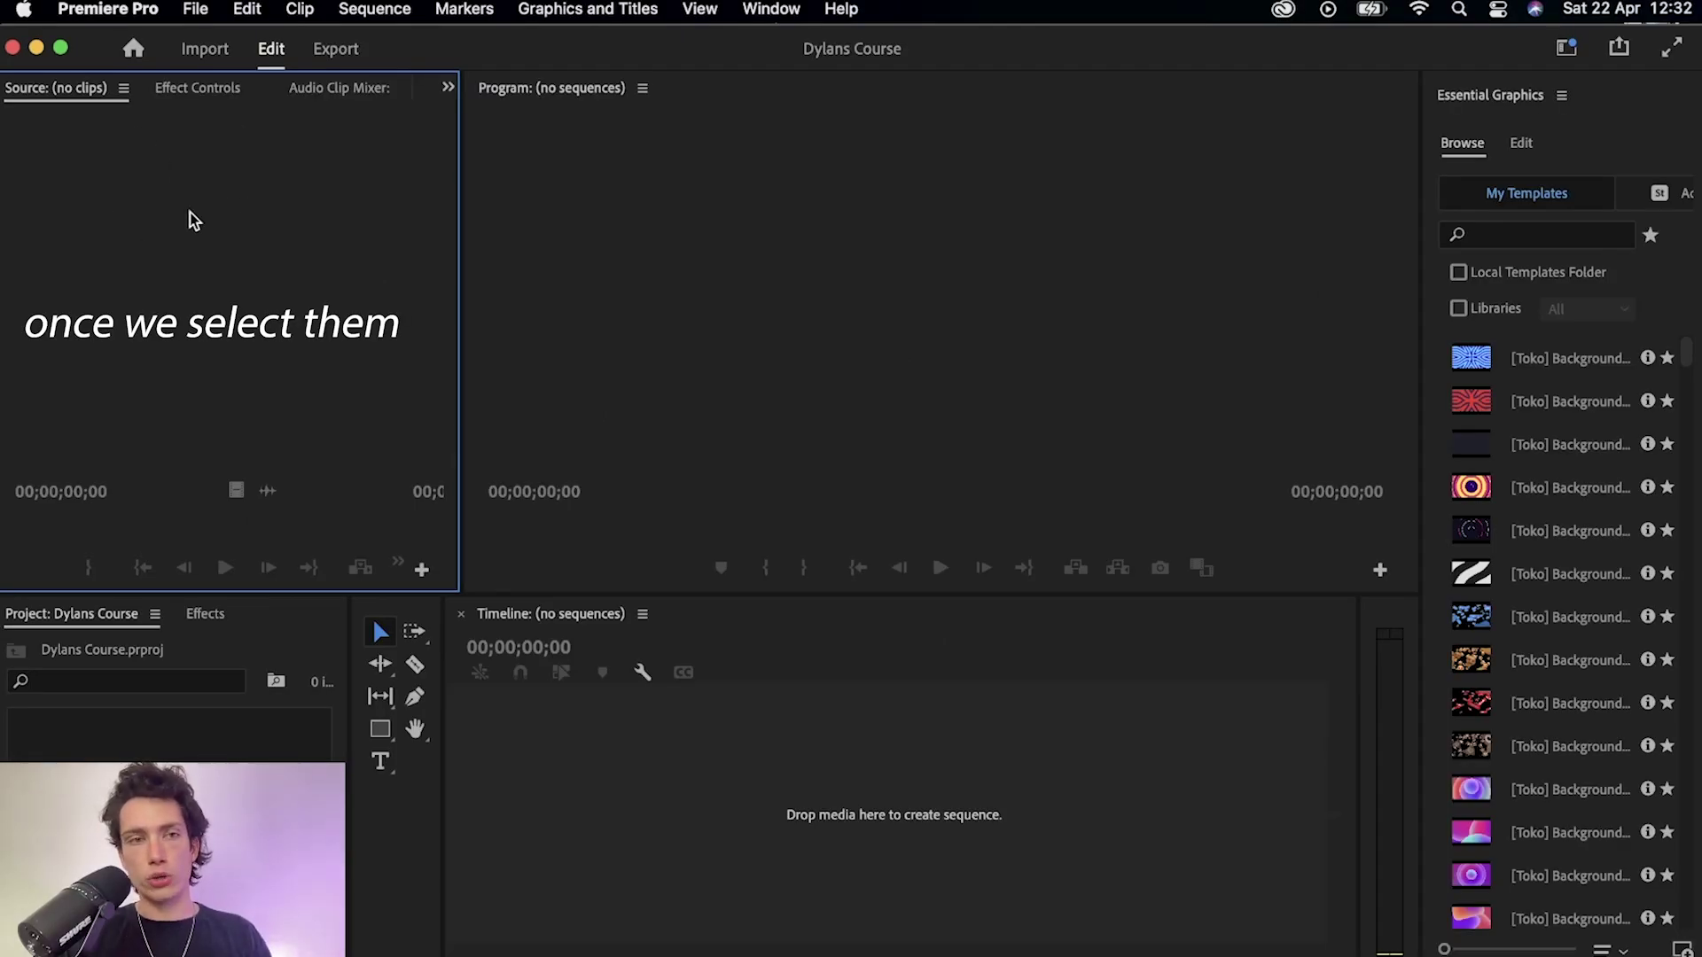
Look through the Effect Controls, Audio Clip Mixer and Metadata panels, then return to the Source monitor
click(187, 89)
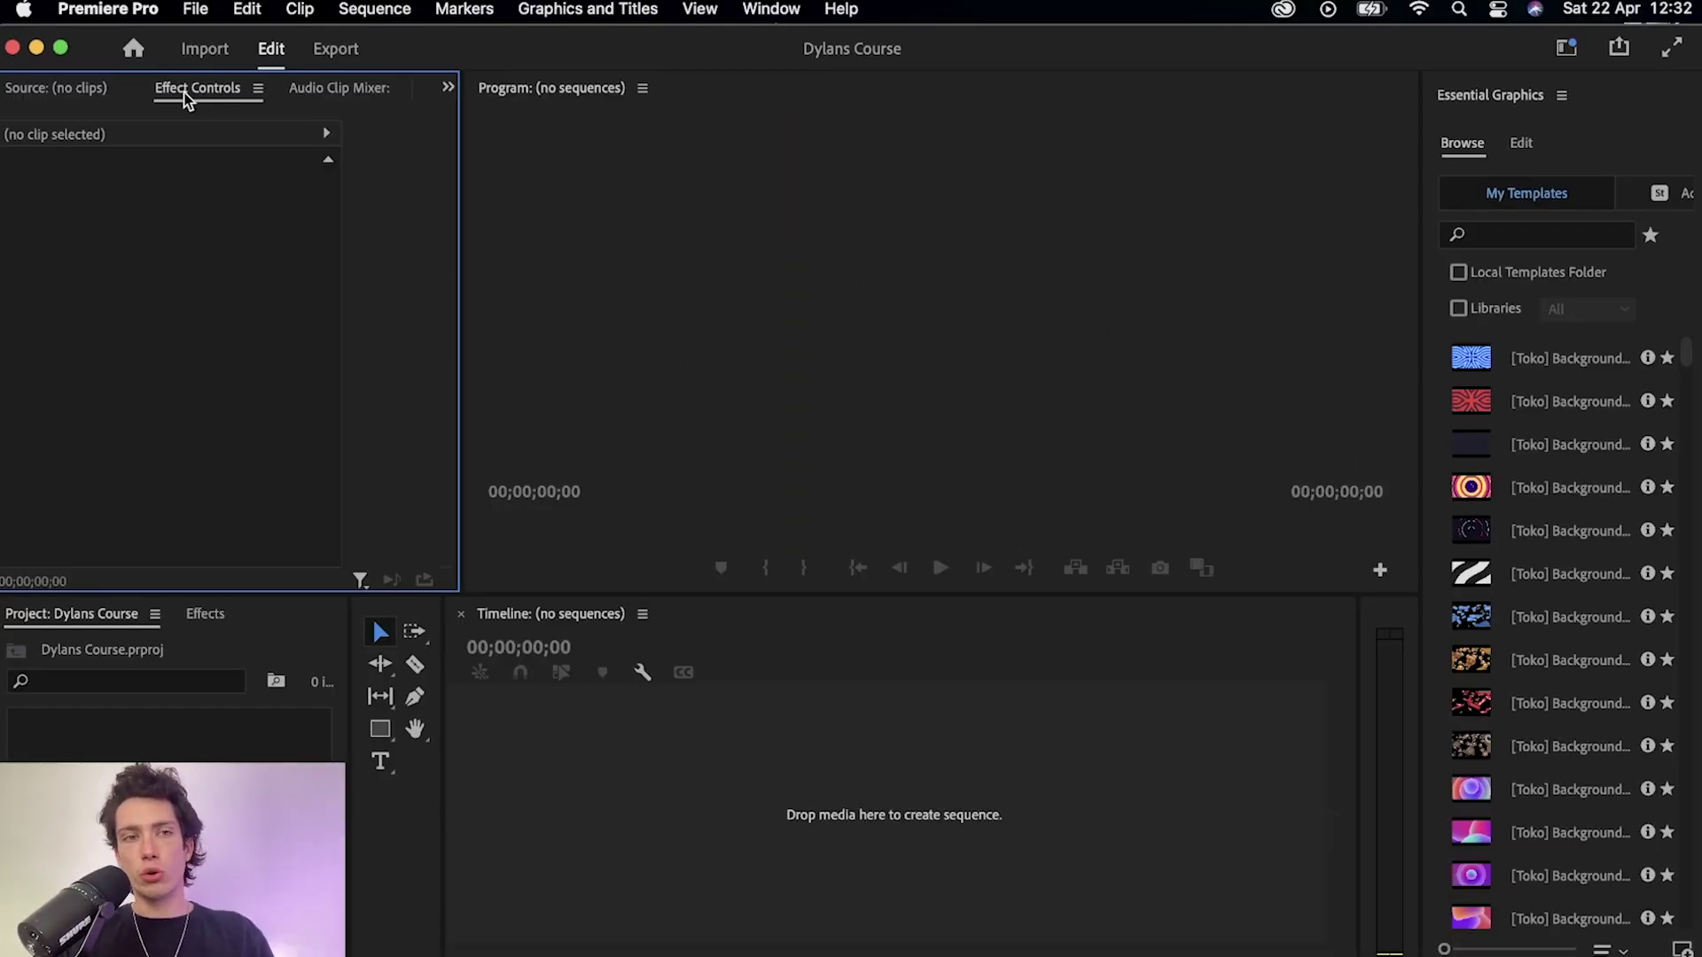
click(337, 88)
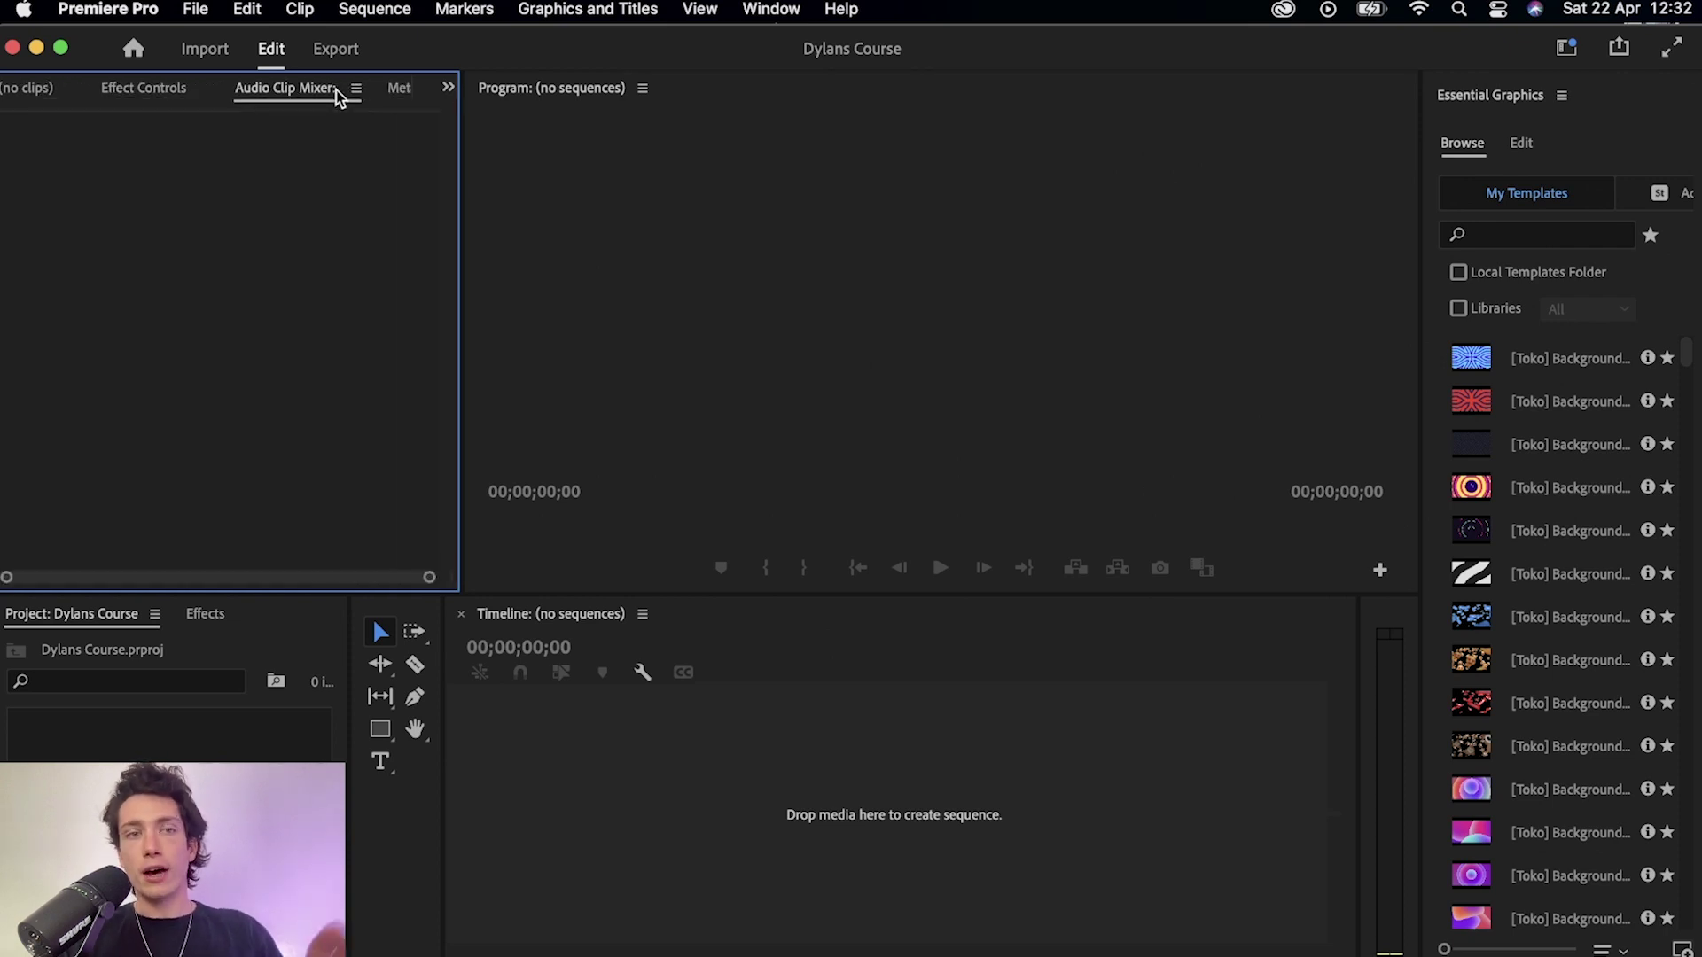
click(400, 90)
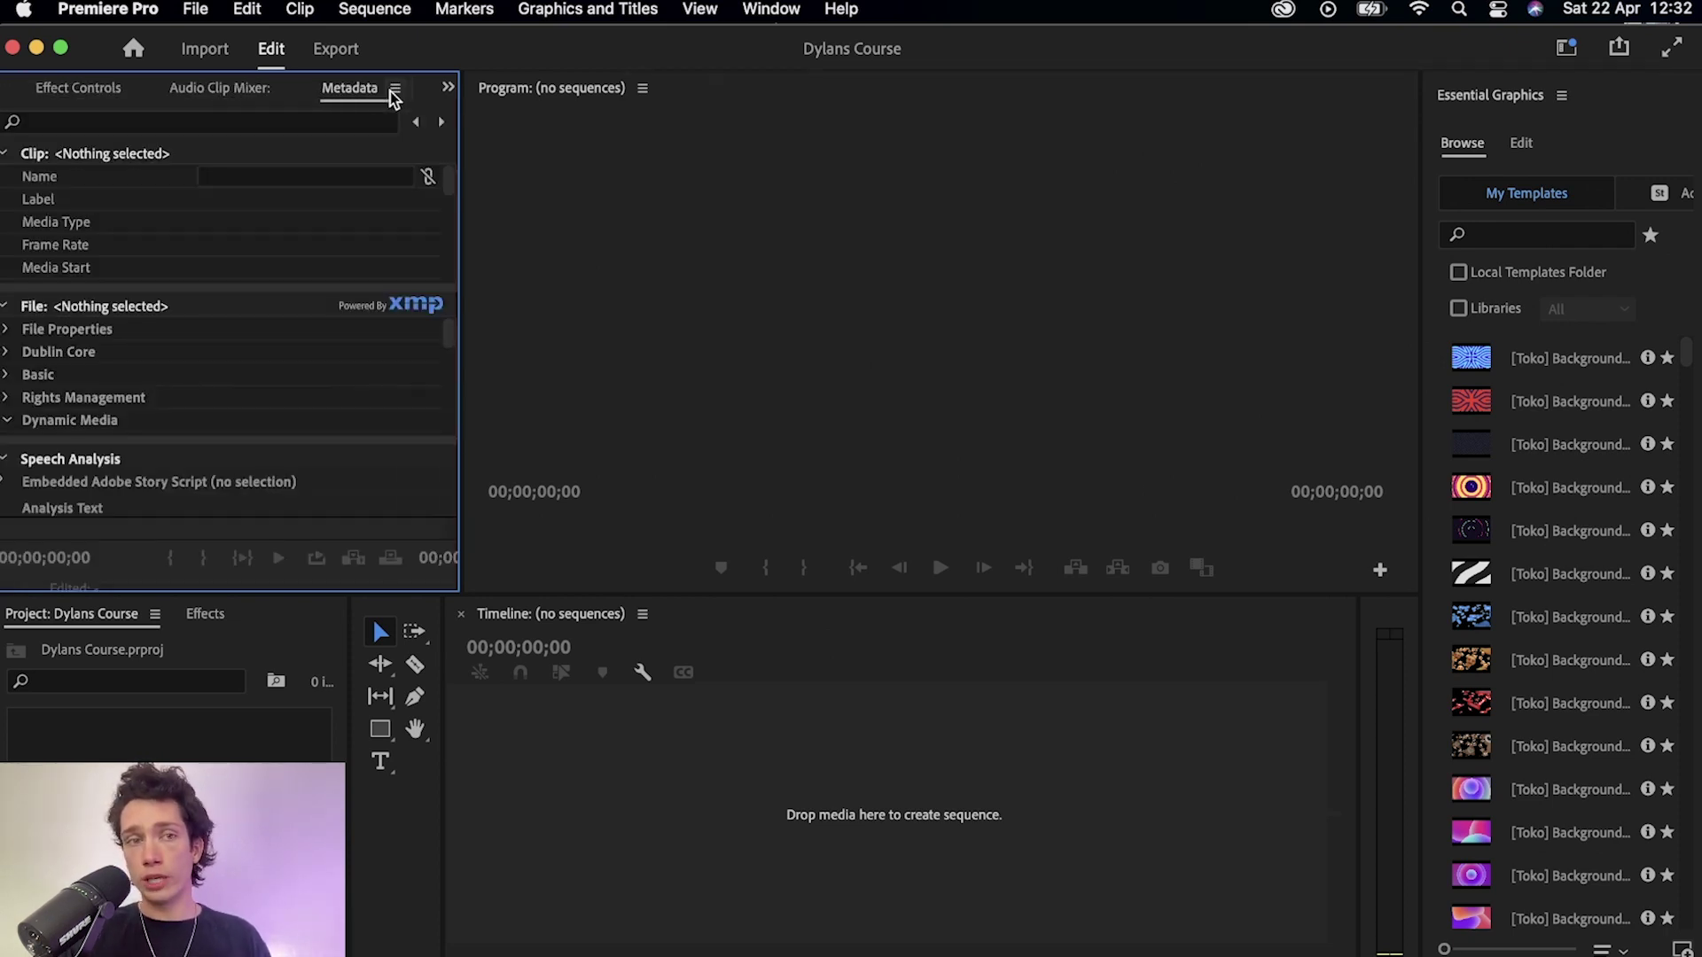
click(71, 91)
click(13, 89)
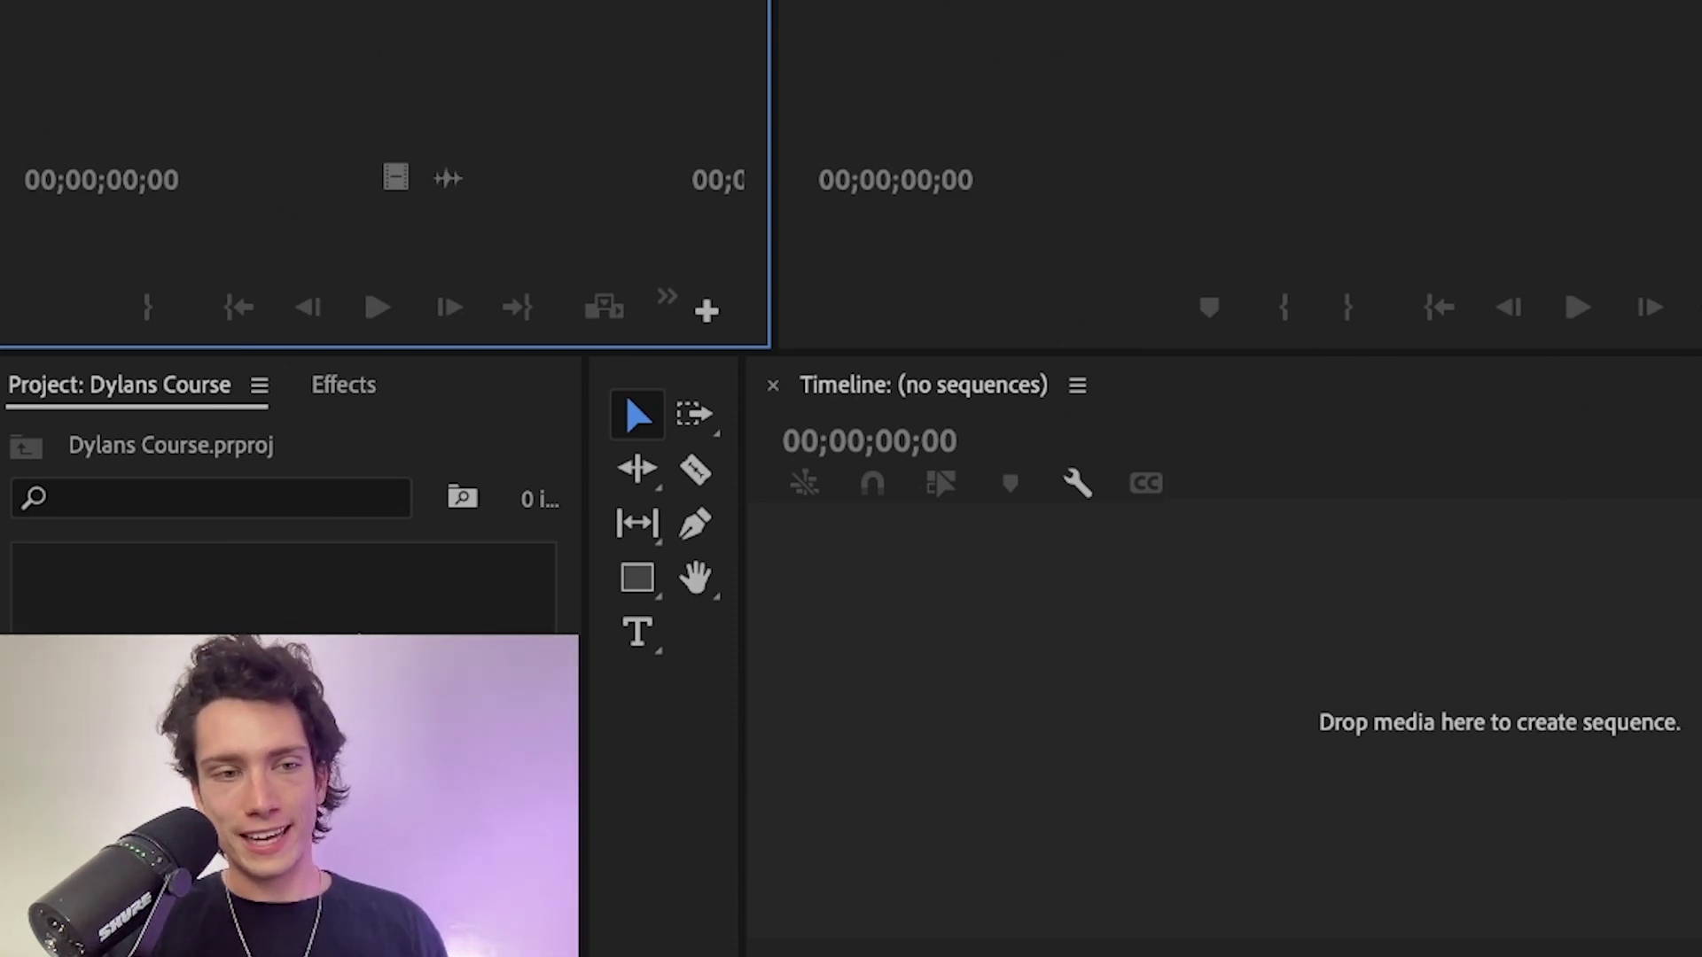
click(341, 390)
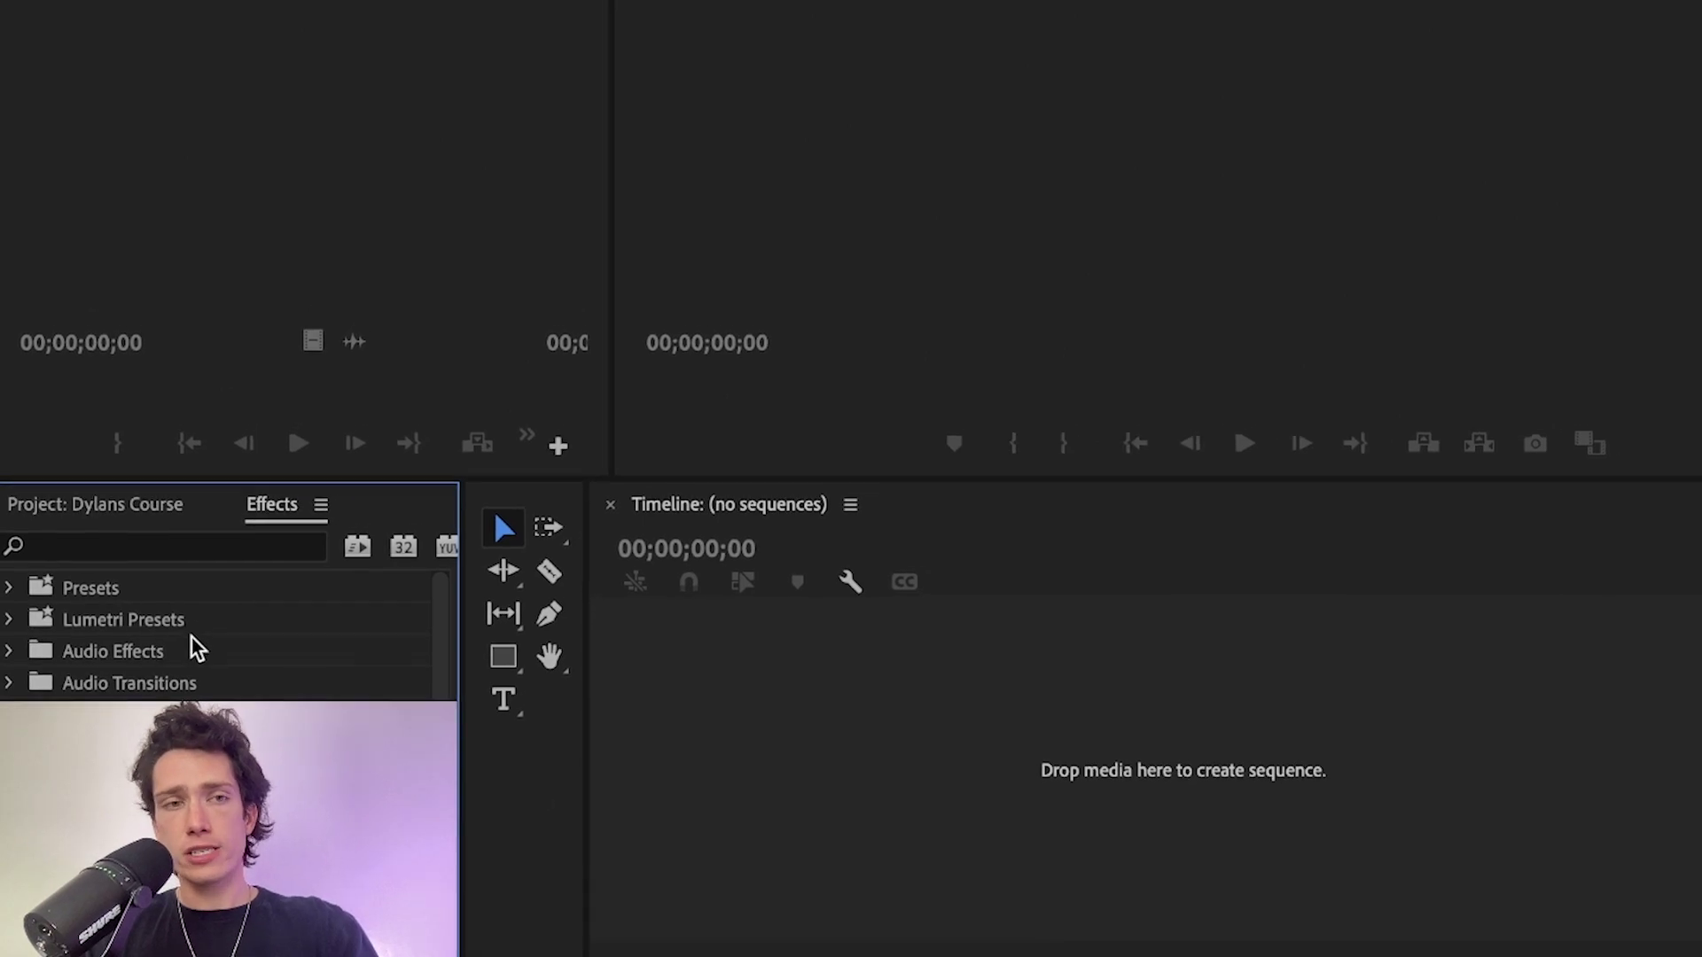
click(86, 546)
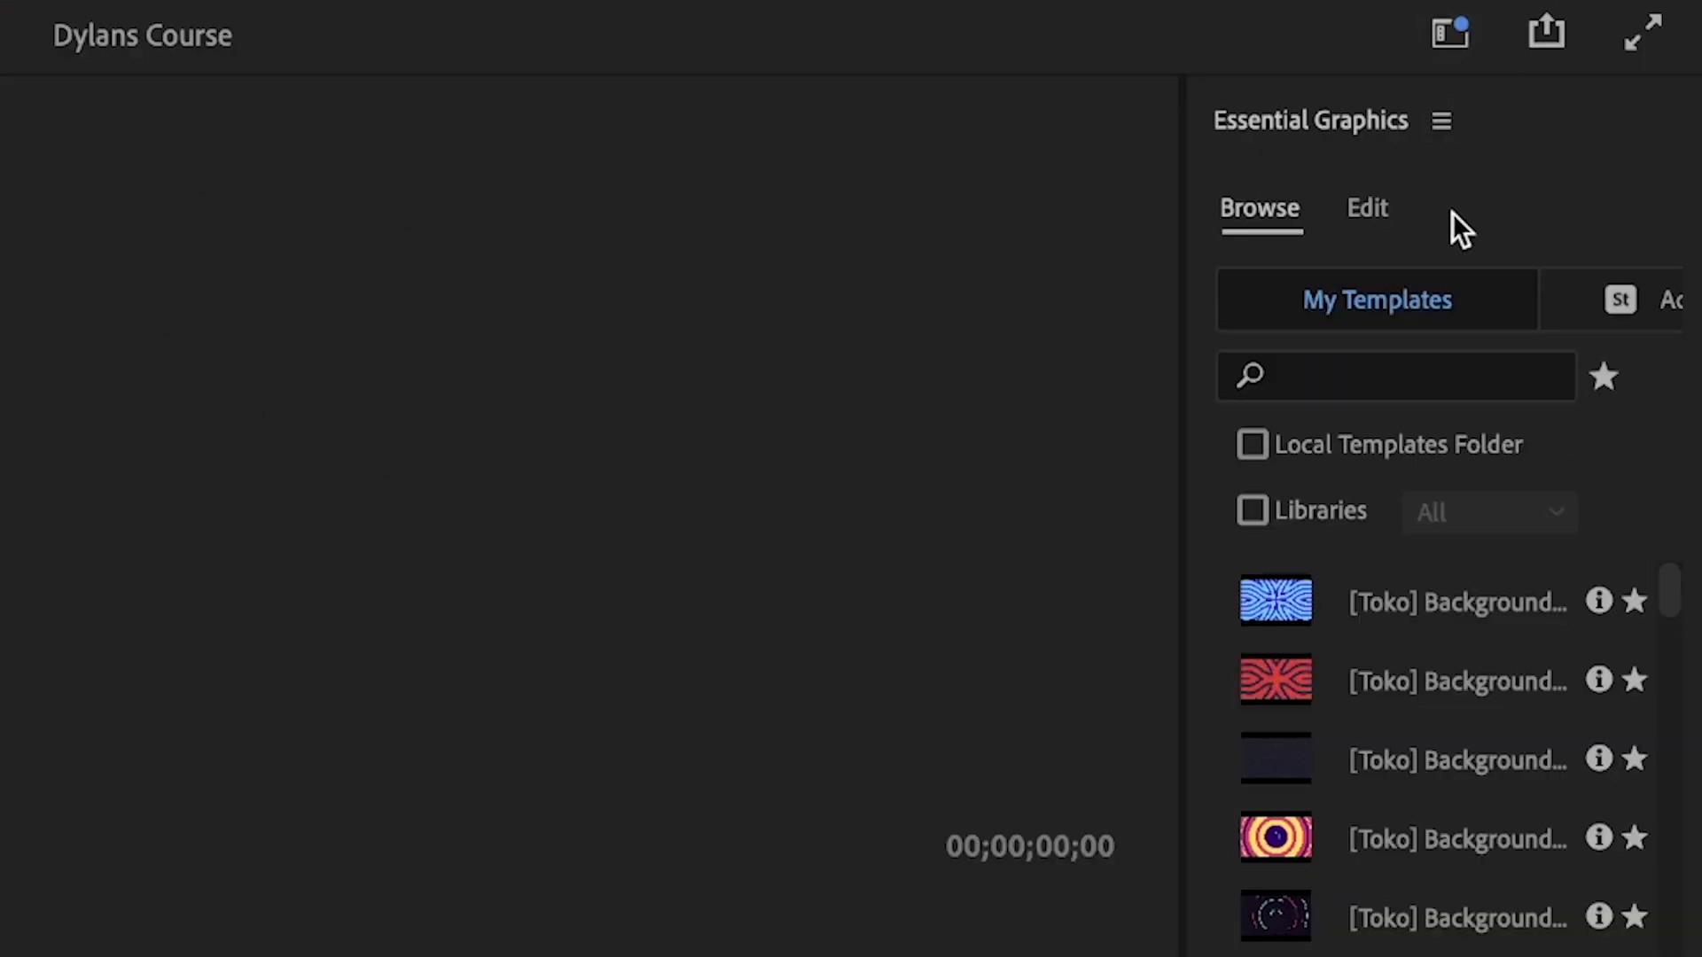
Try out the Color, Assembly and Essentials workspaces
click(1455, 35)
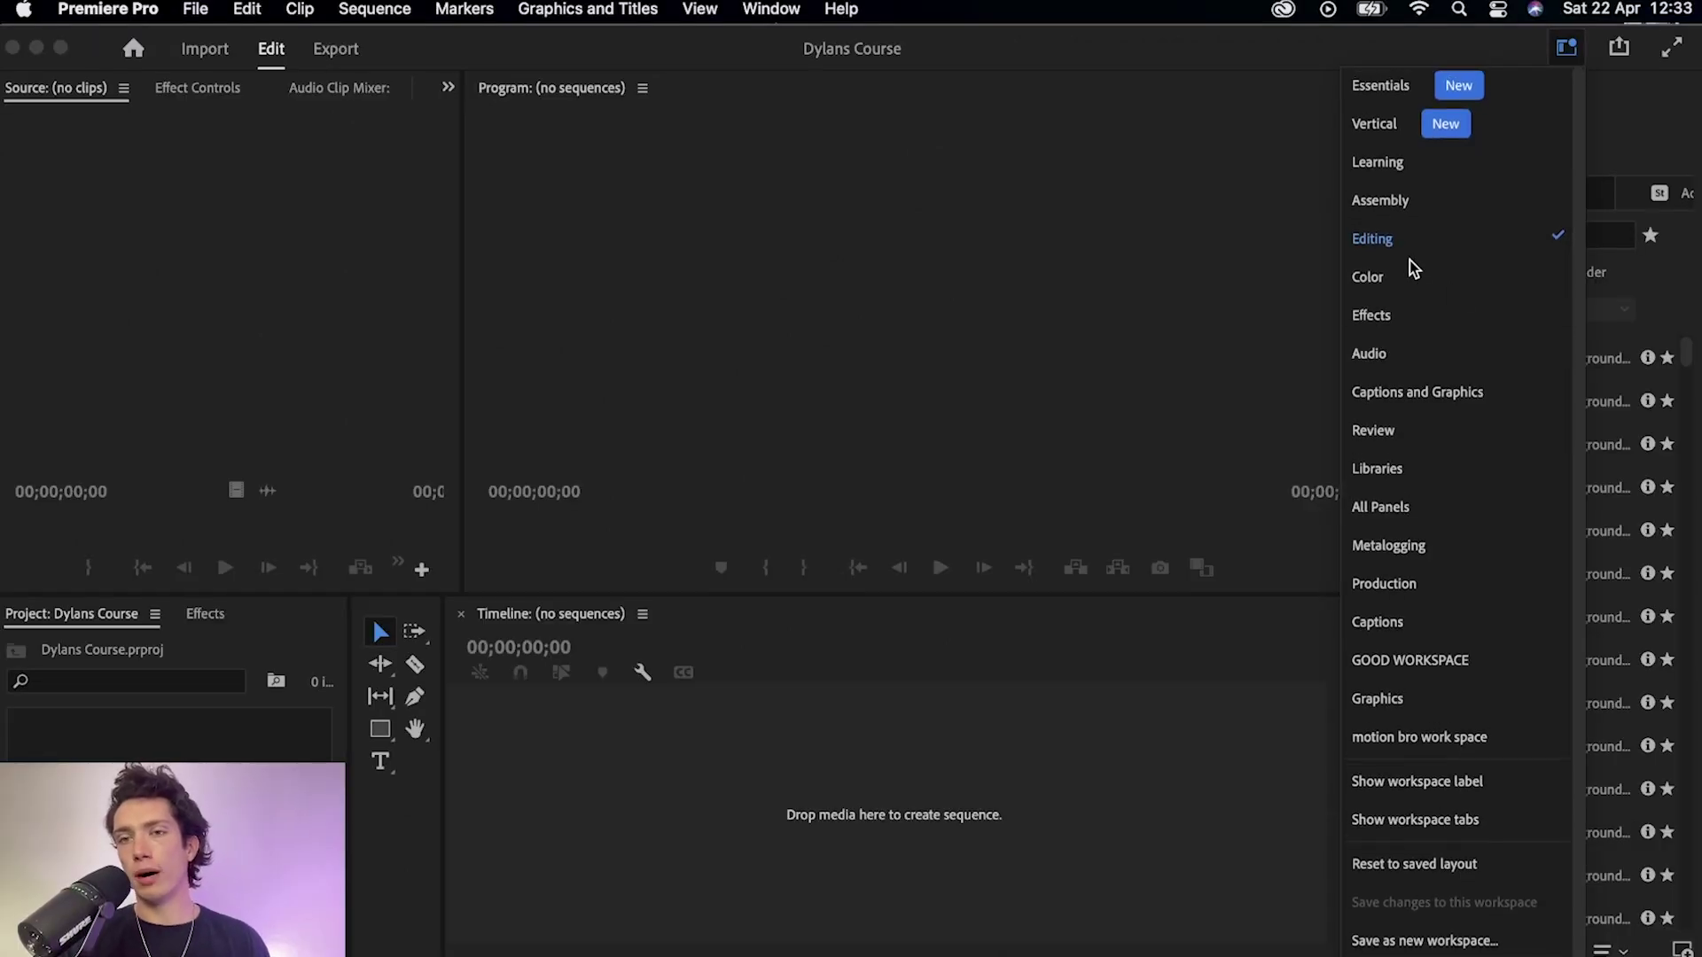
click(1373, 282)
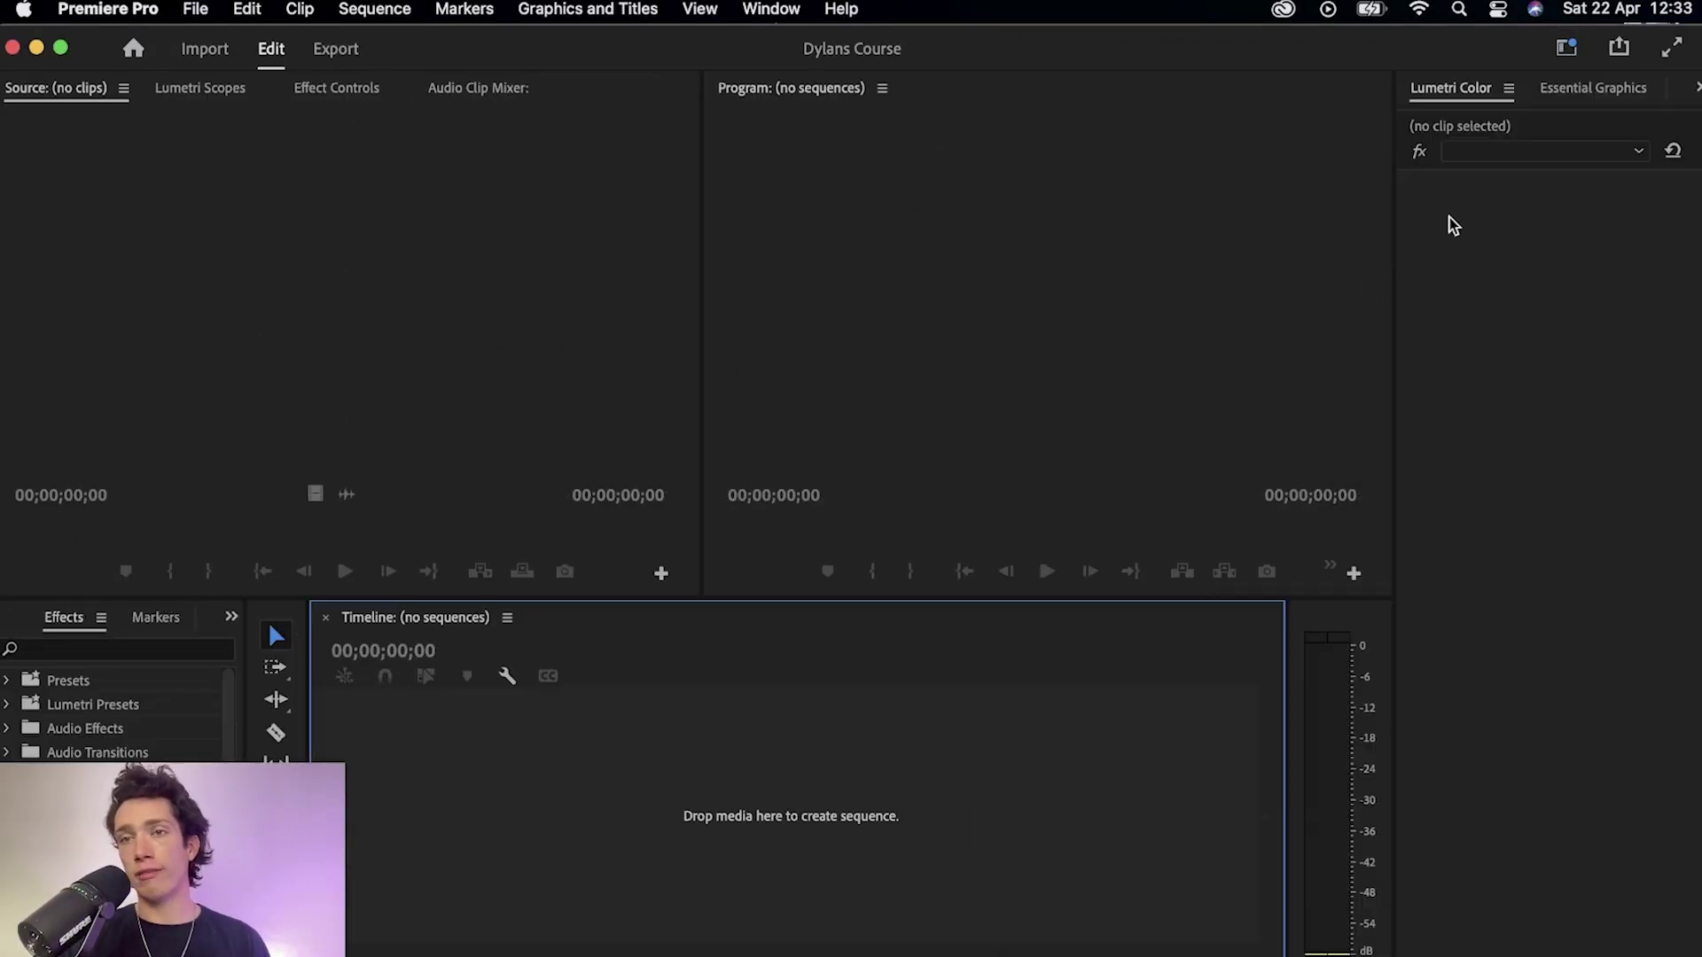
click(1565, 47)
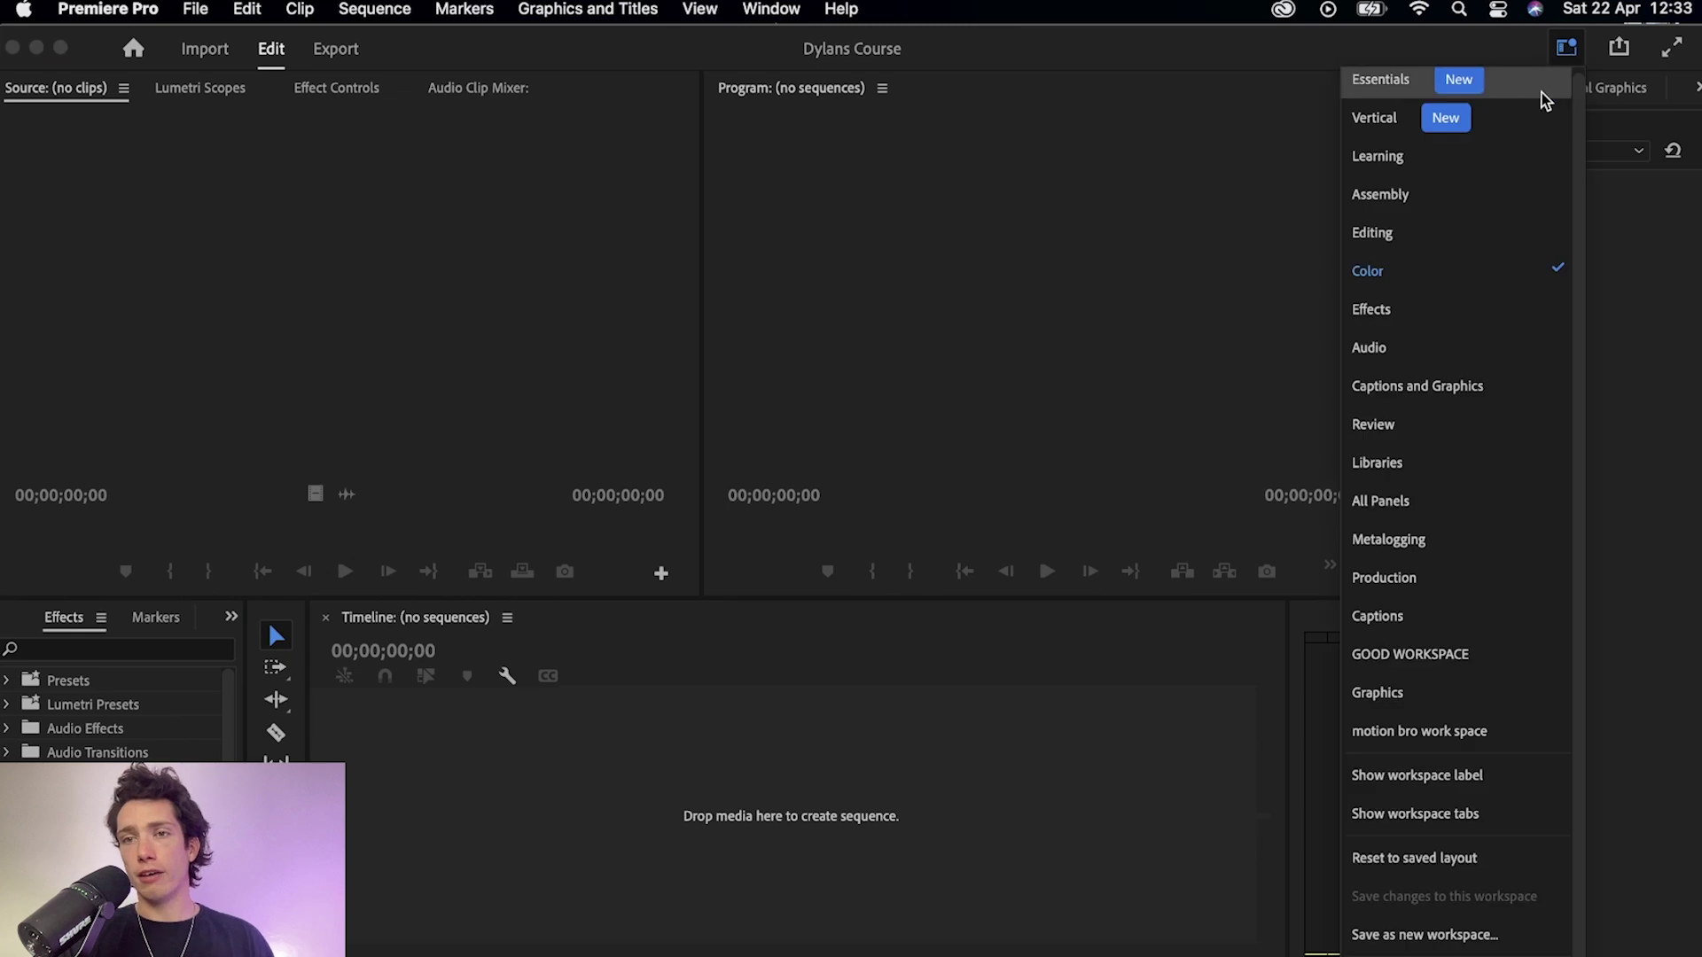
click(1416, 199)
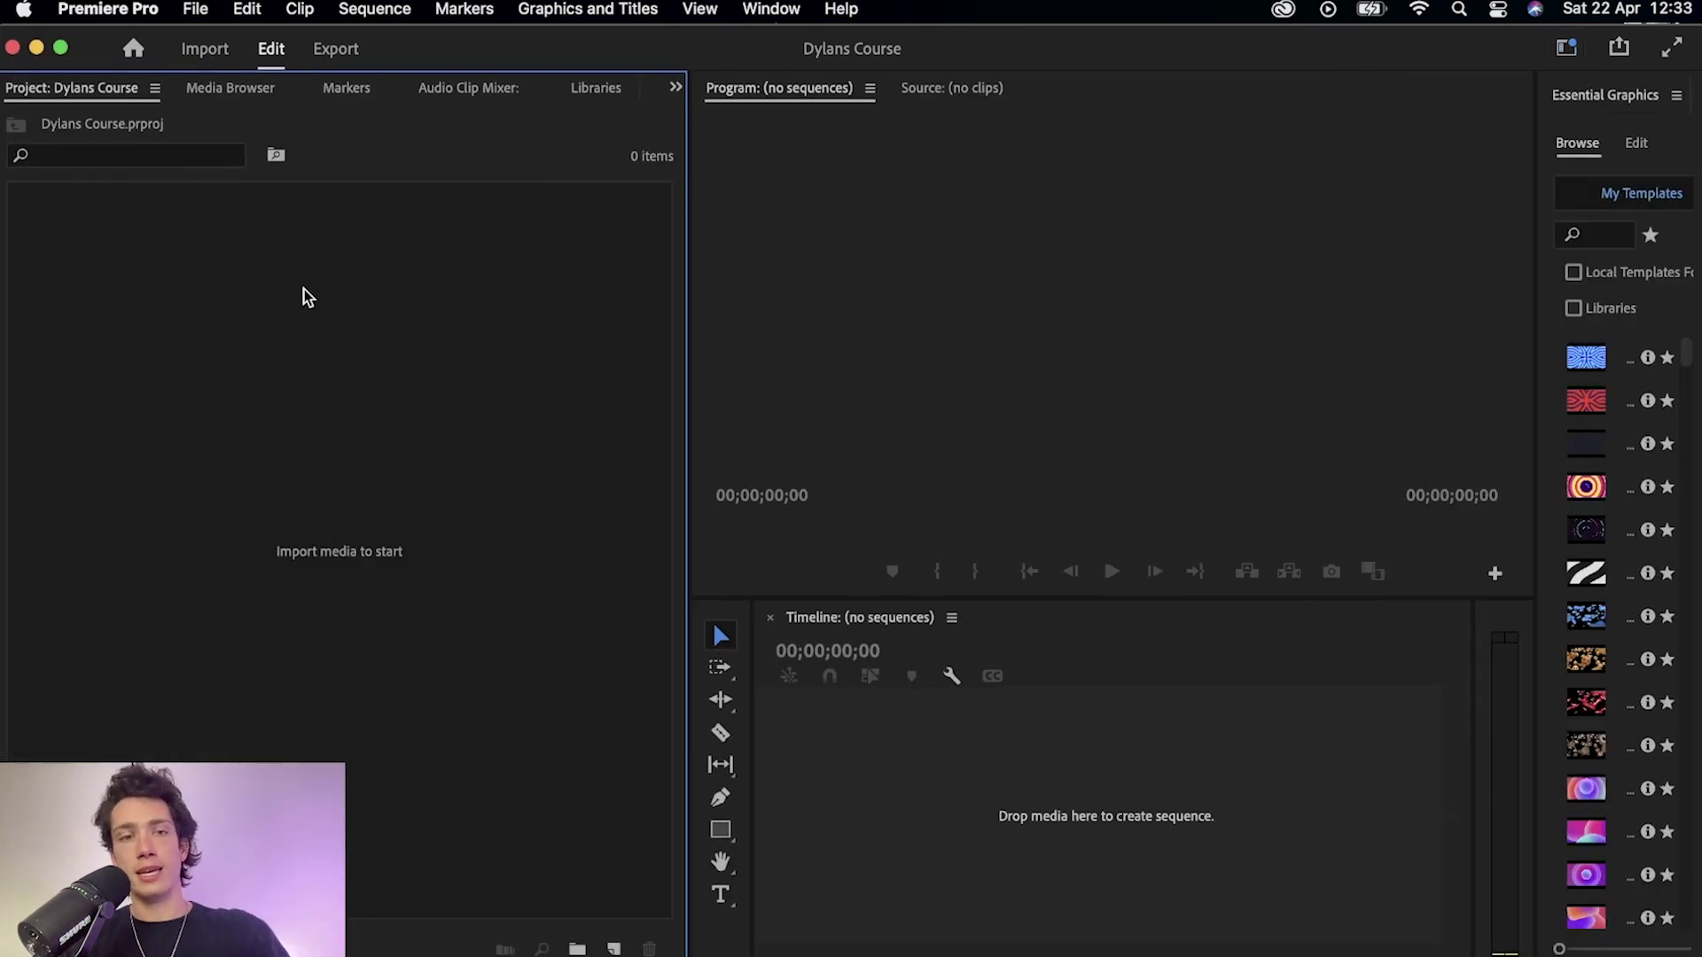
click(1565, 49)
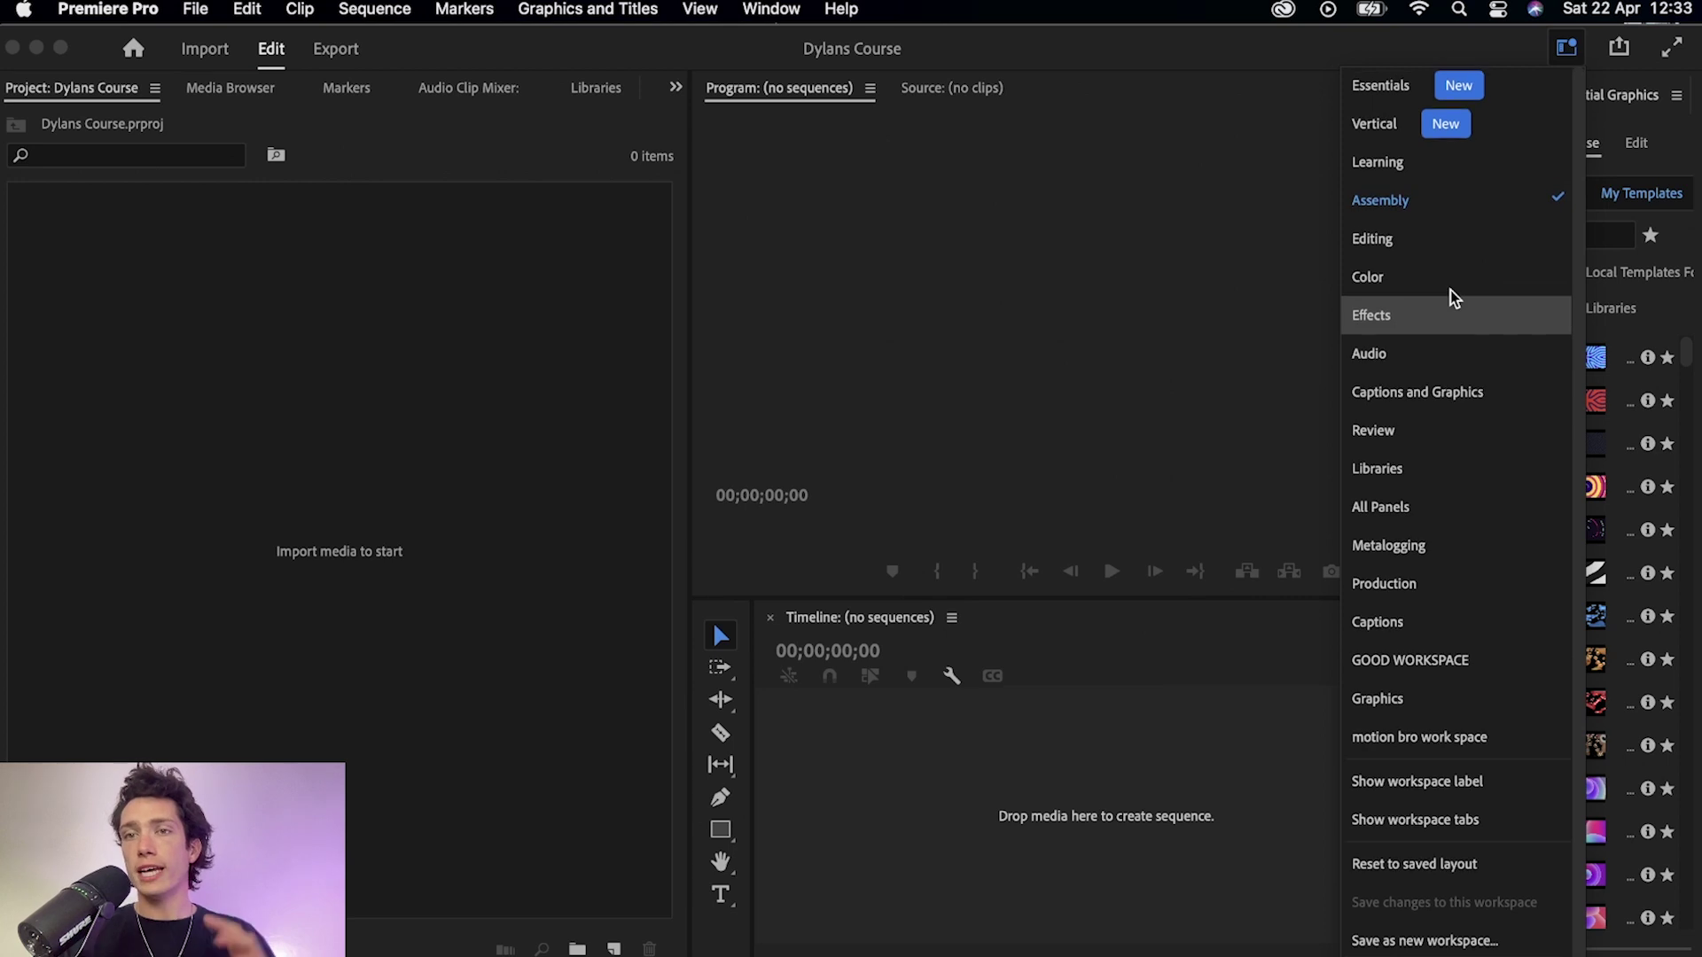
click(1380, 86)
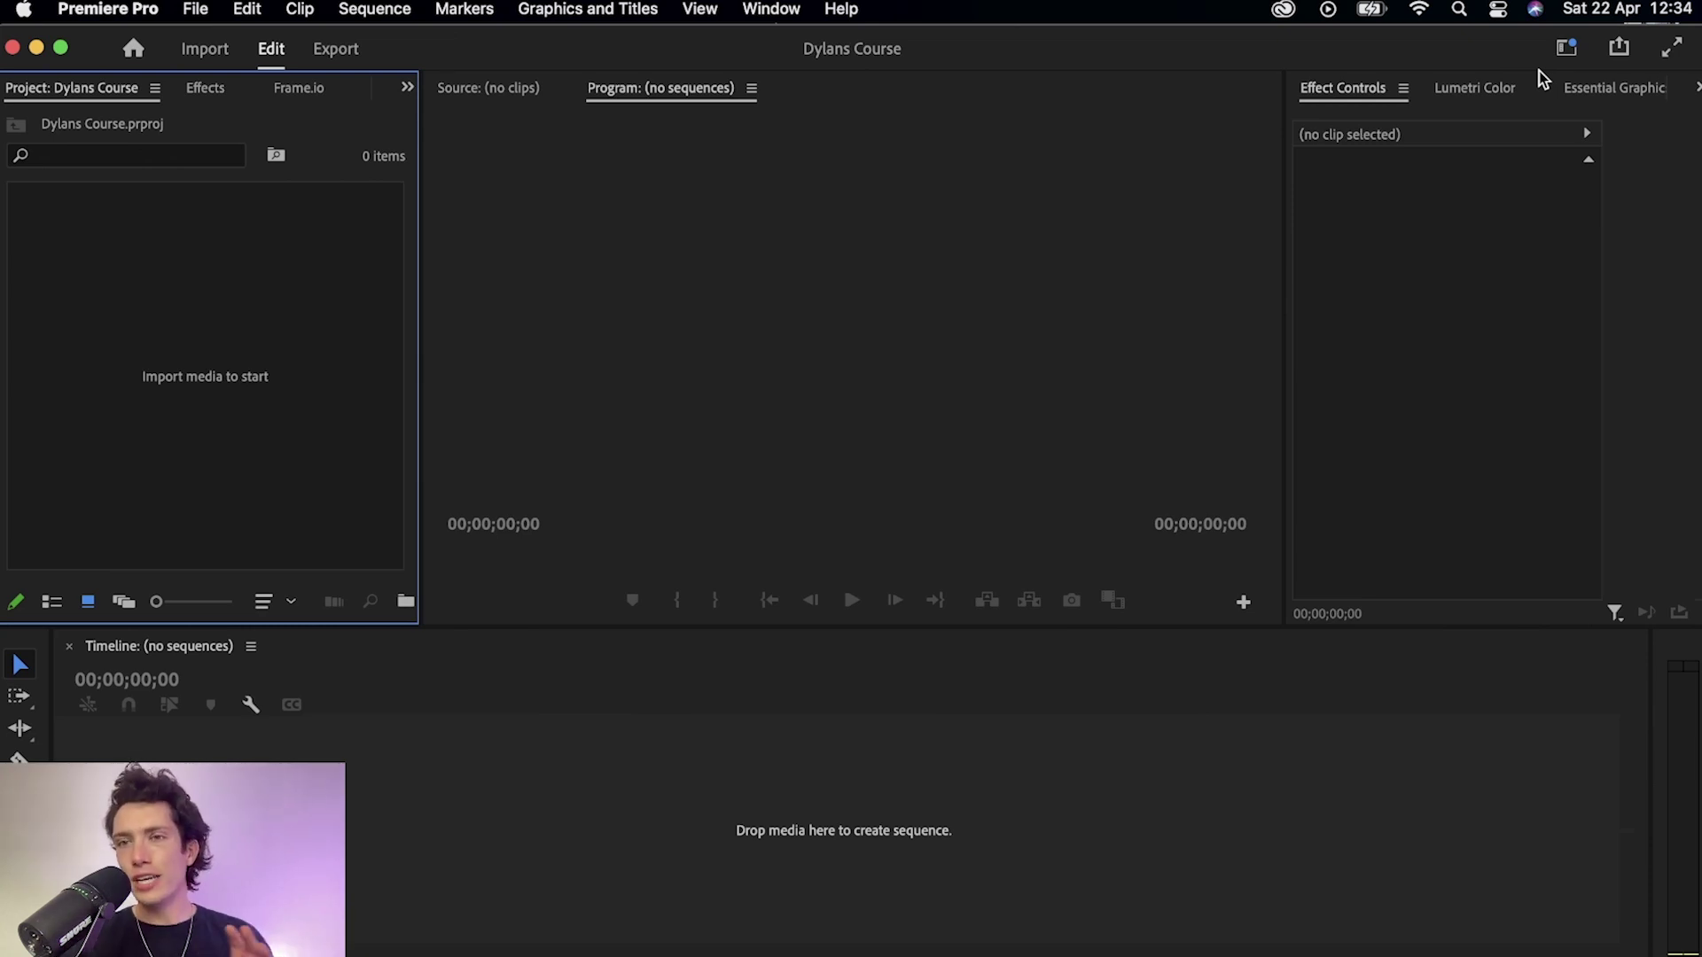
Switch the project to the Editing workspace
click(1565, 49)
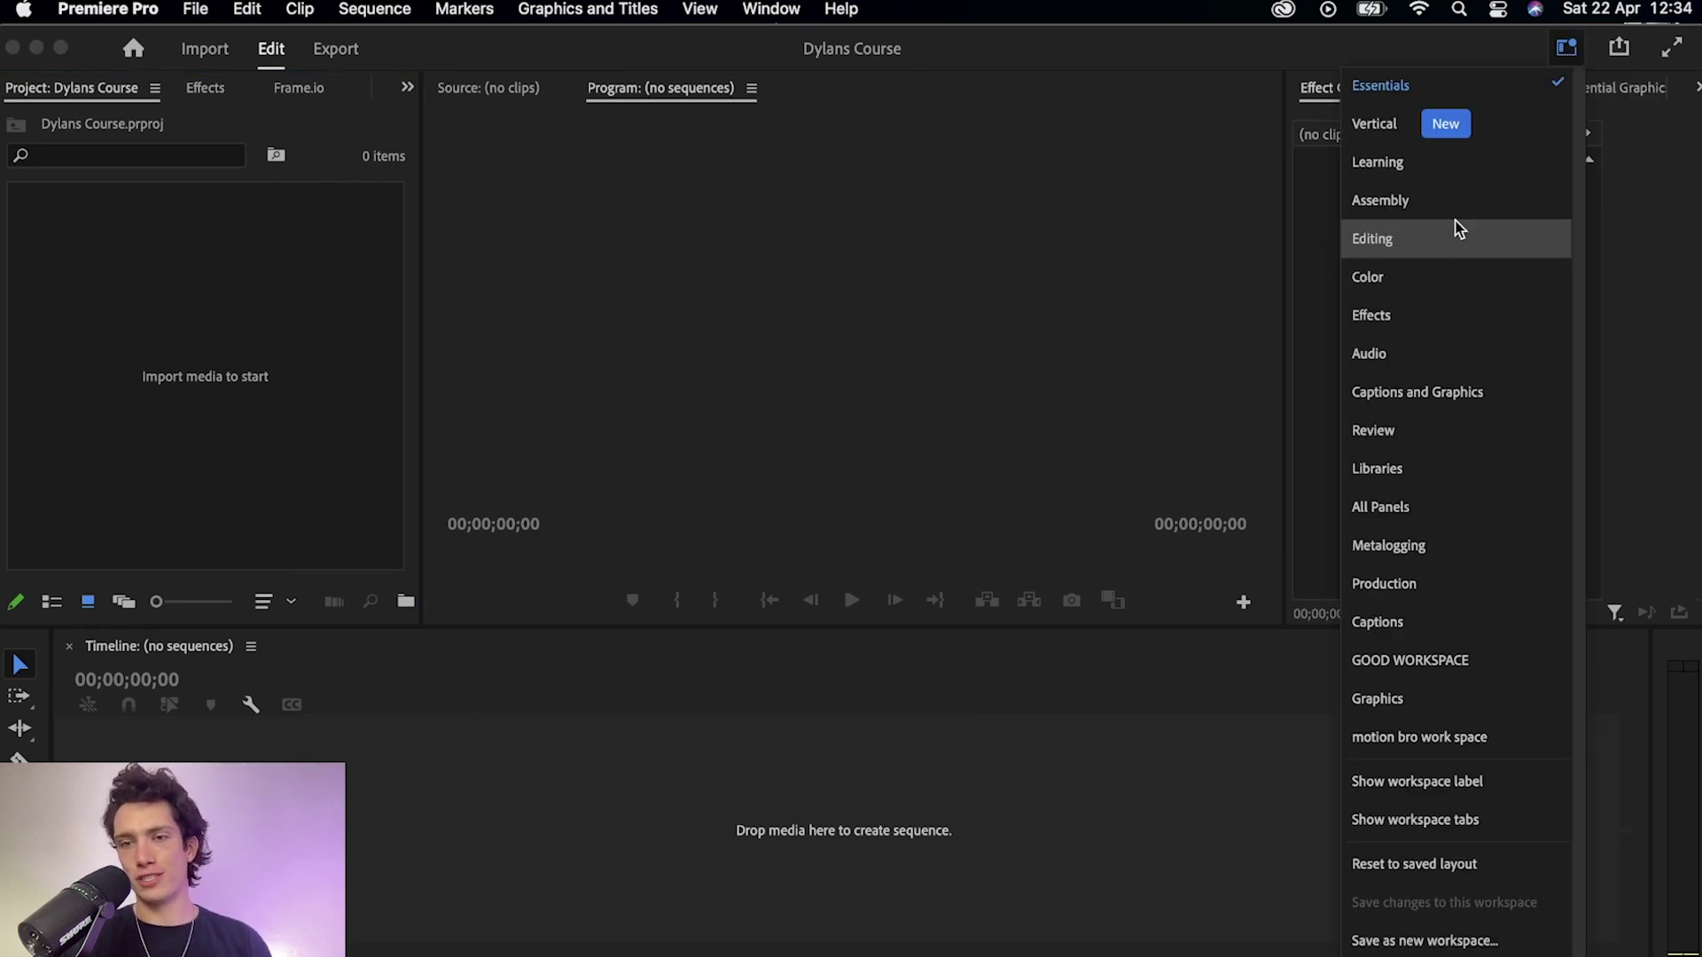
click(1436, 239)
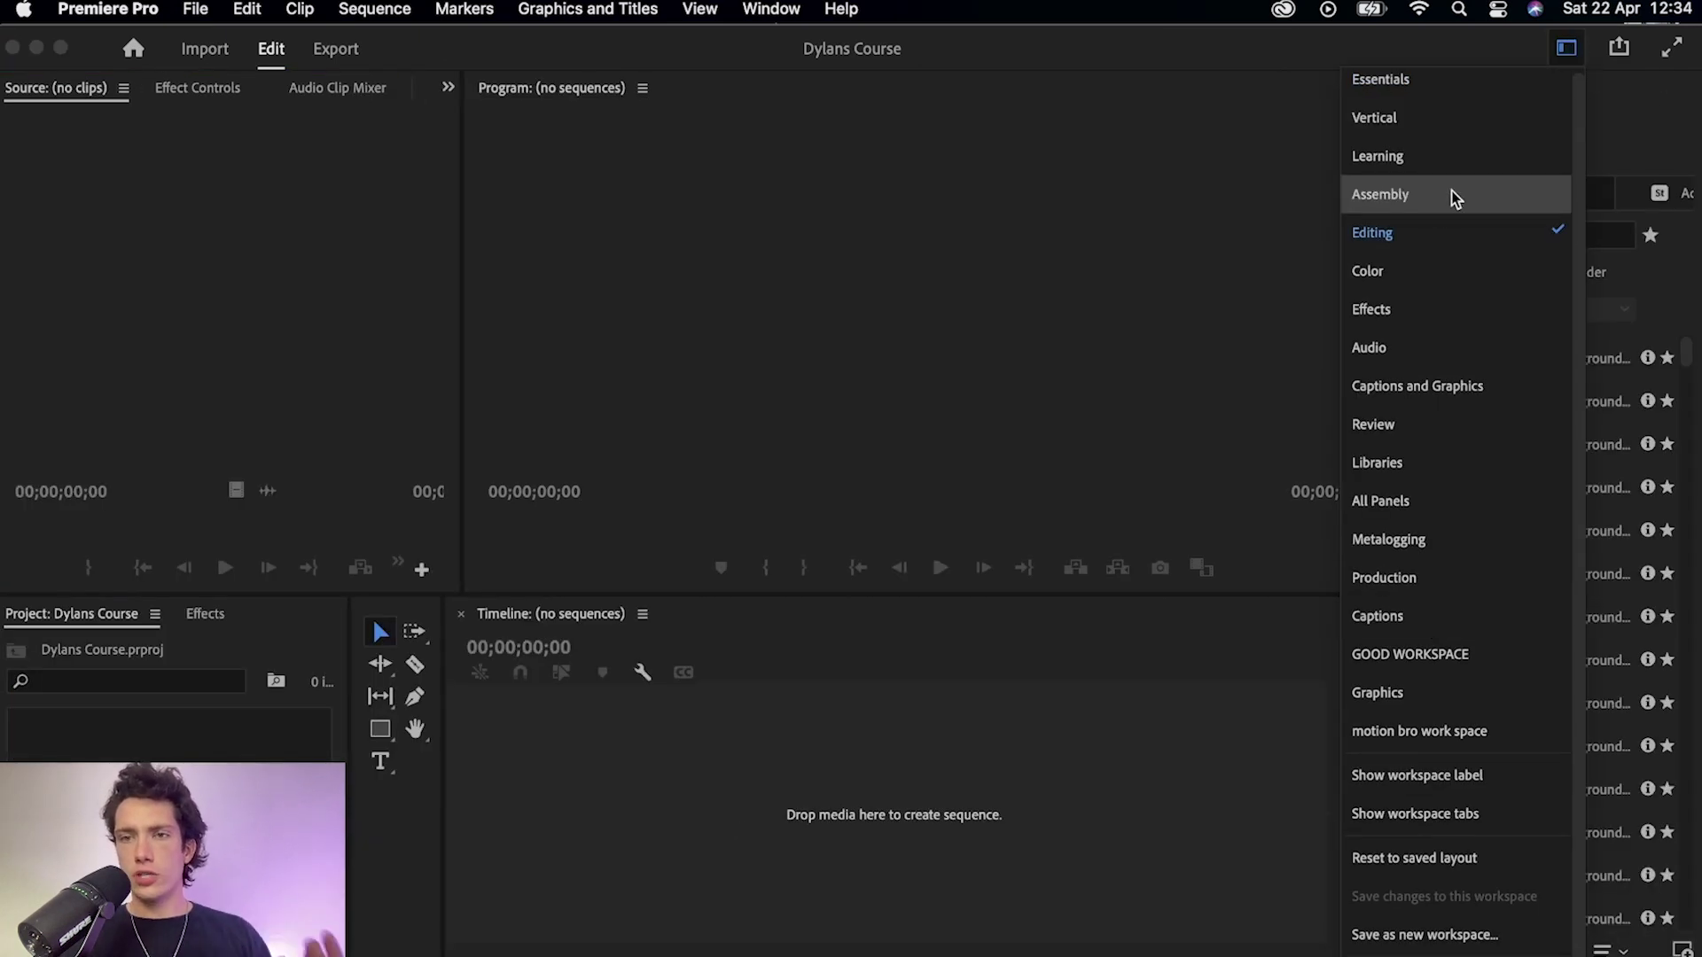
click(1406, 232)
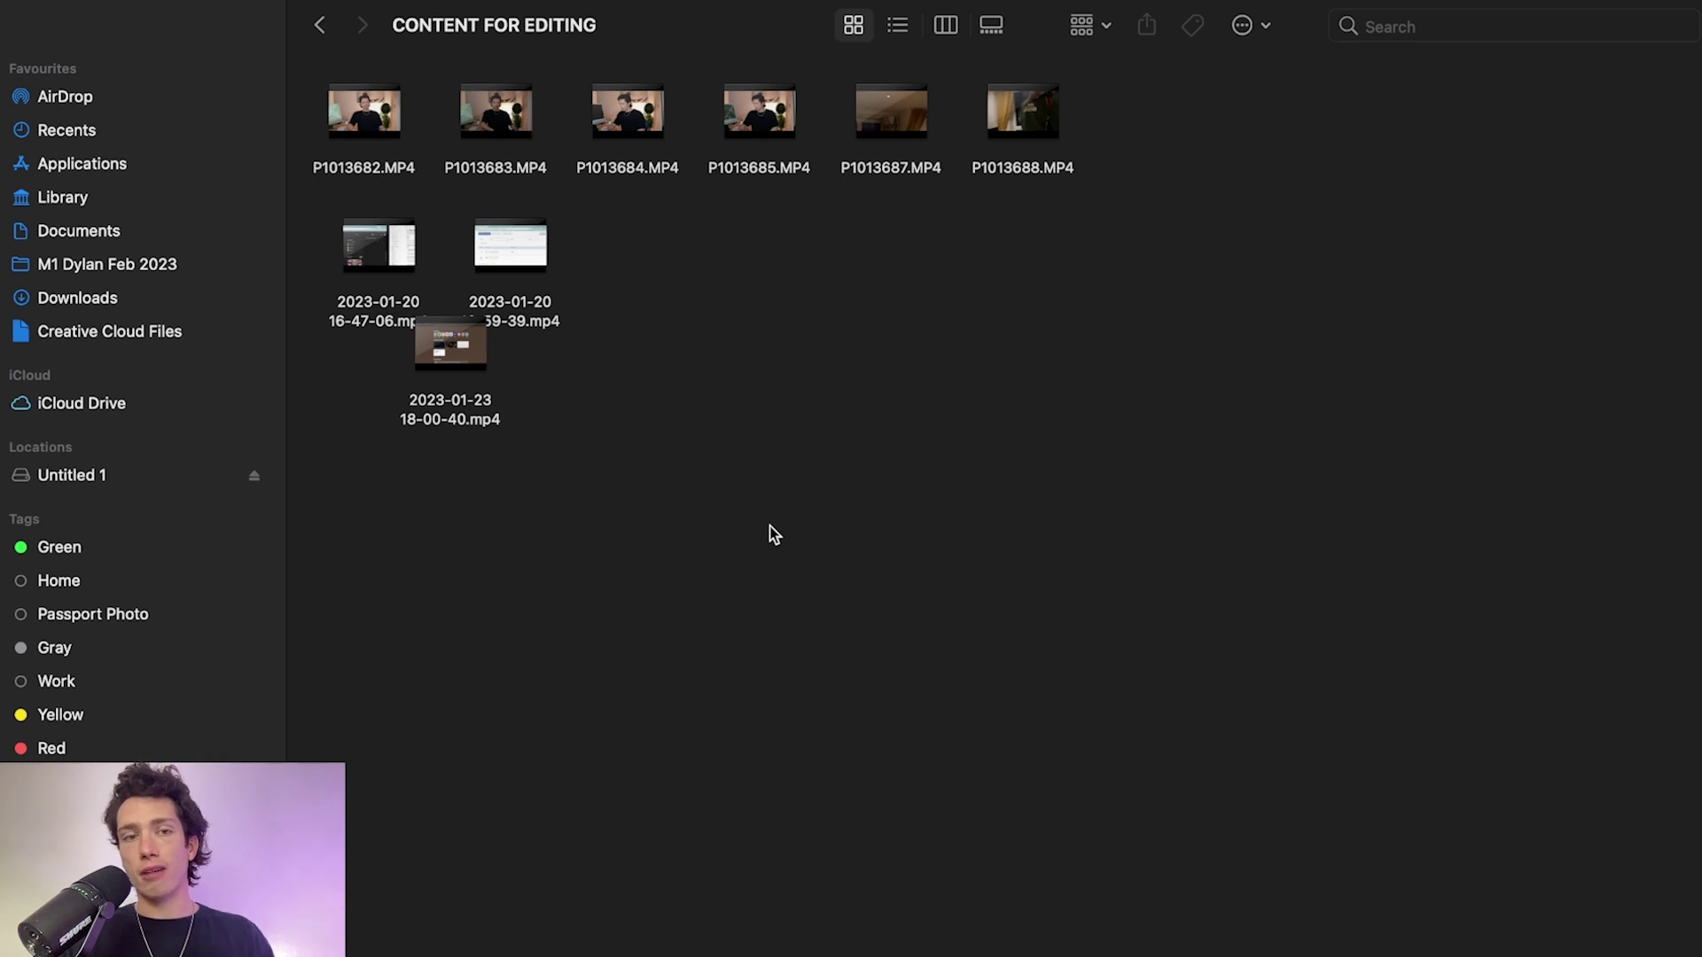
Drag the six camera clips P1013682–P1013688 from Finder onto the empty timeline
click(72, 55)
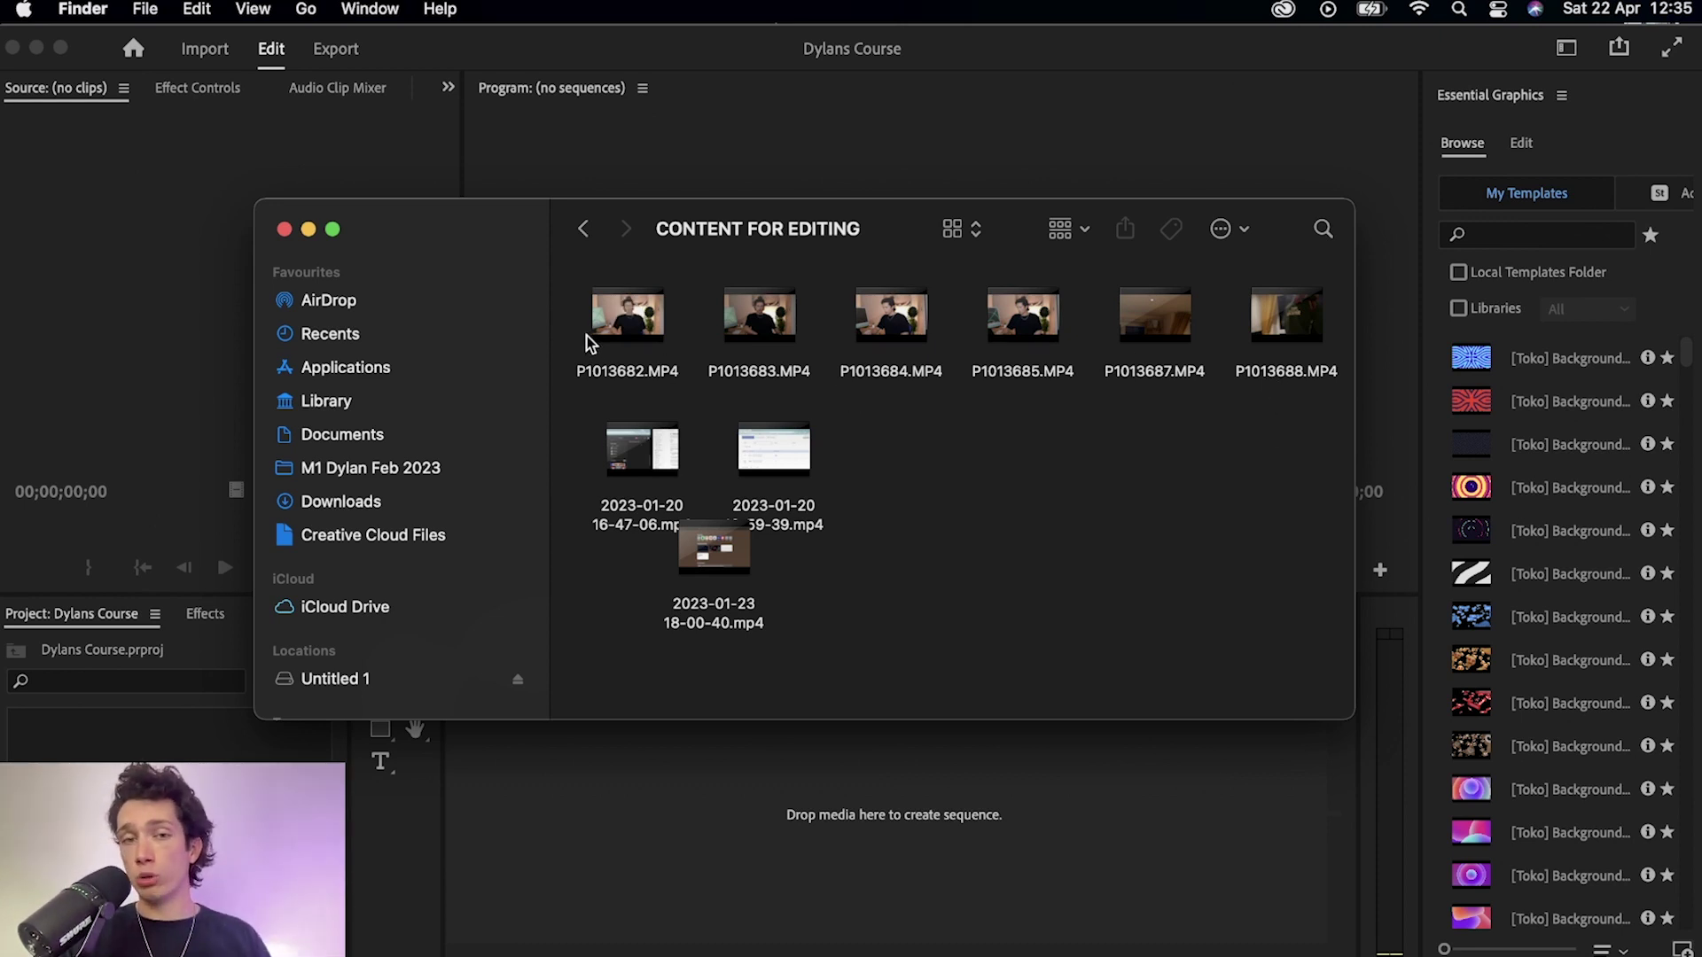
drag(578, 448, 801, 585)
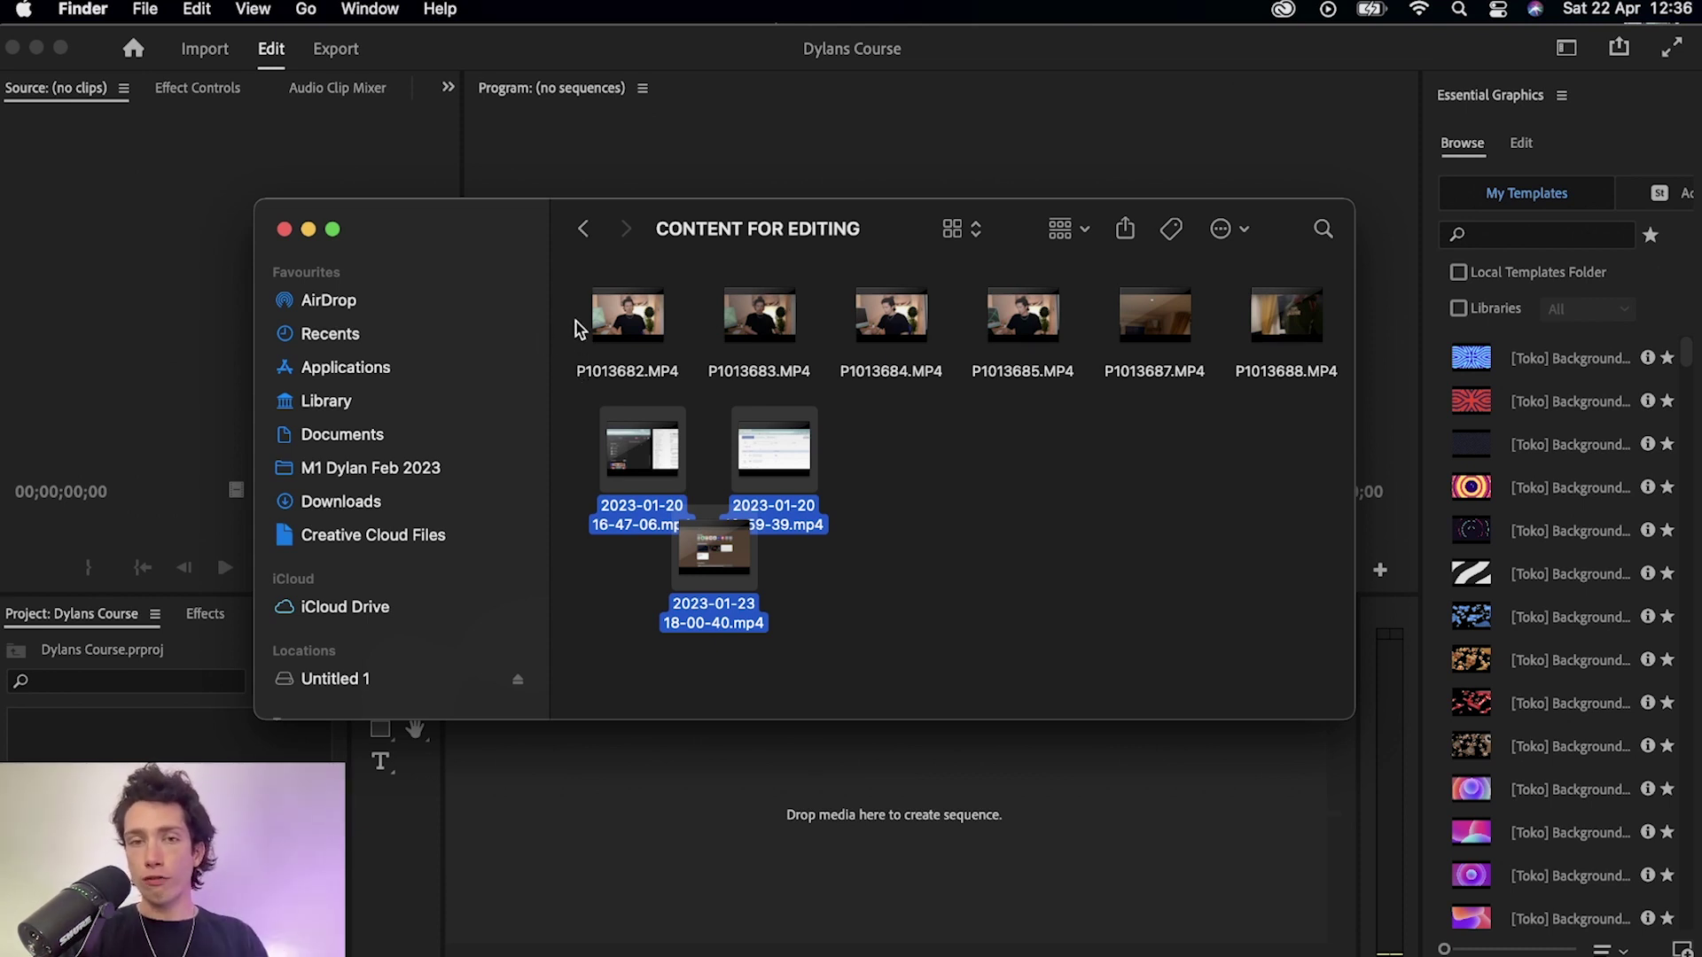
mouse_move(576, 329)
mouse_down()
mouse_move(1018, 327)
mouse_move(1303, 371)
mouse_up()
drag(615, 321, 590, 794)
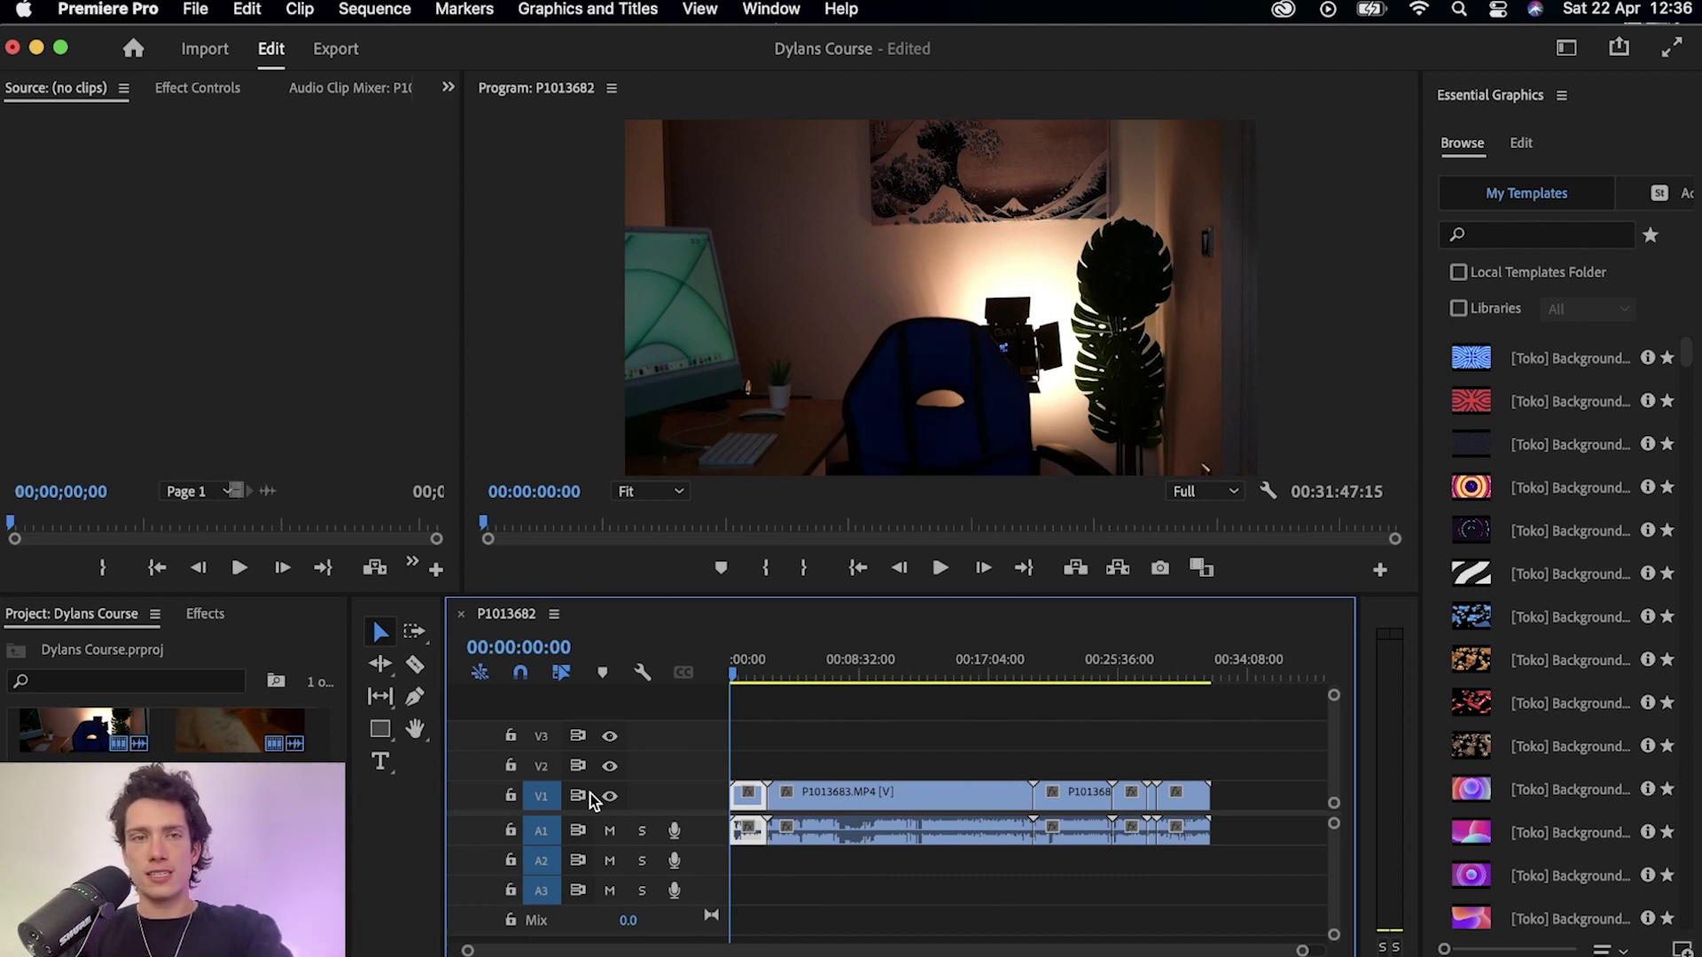
Scrub through the P1013682 sequence and zoom the timeline in and out to preview it
click(738, 666)
drag(738, 667, 1142, 678)
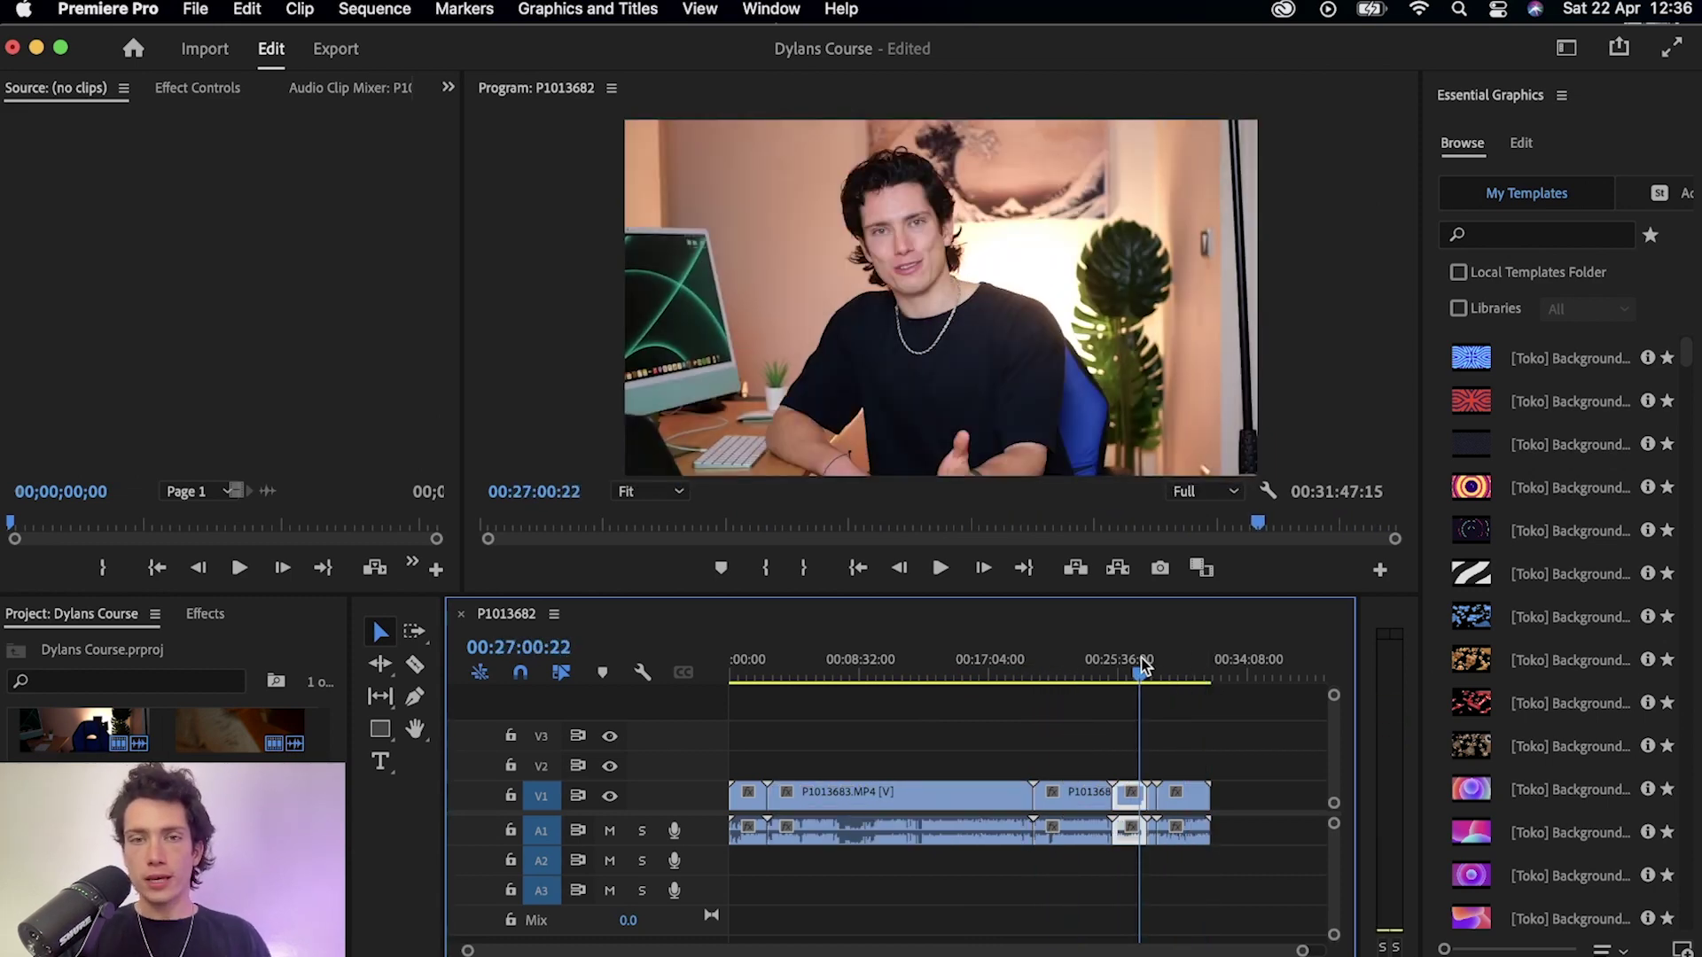
key(=)
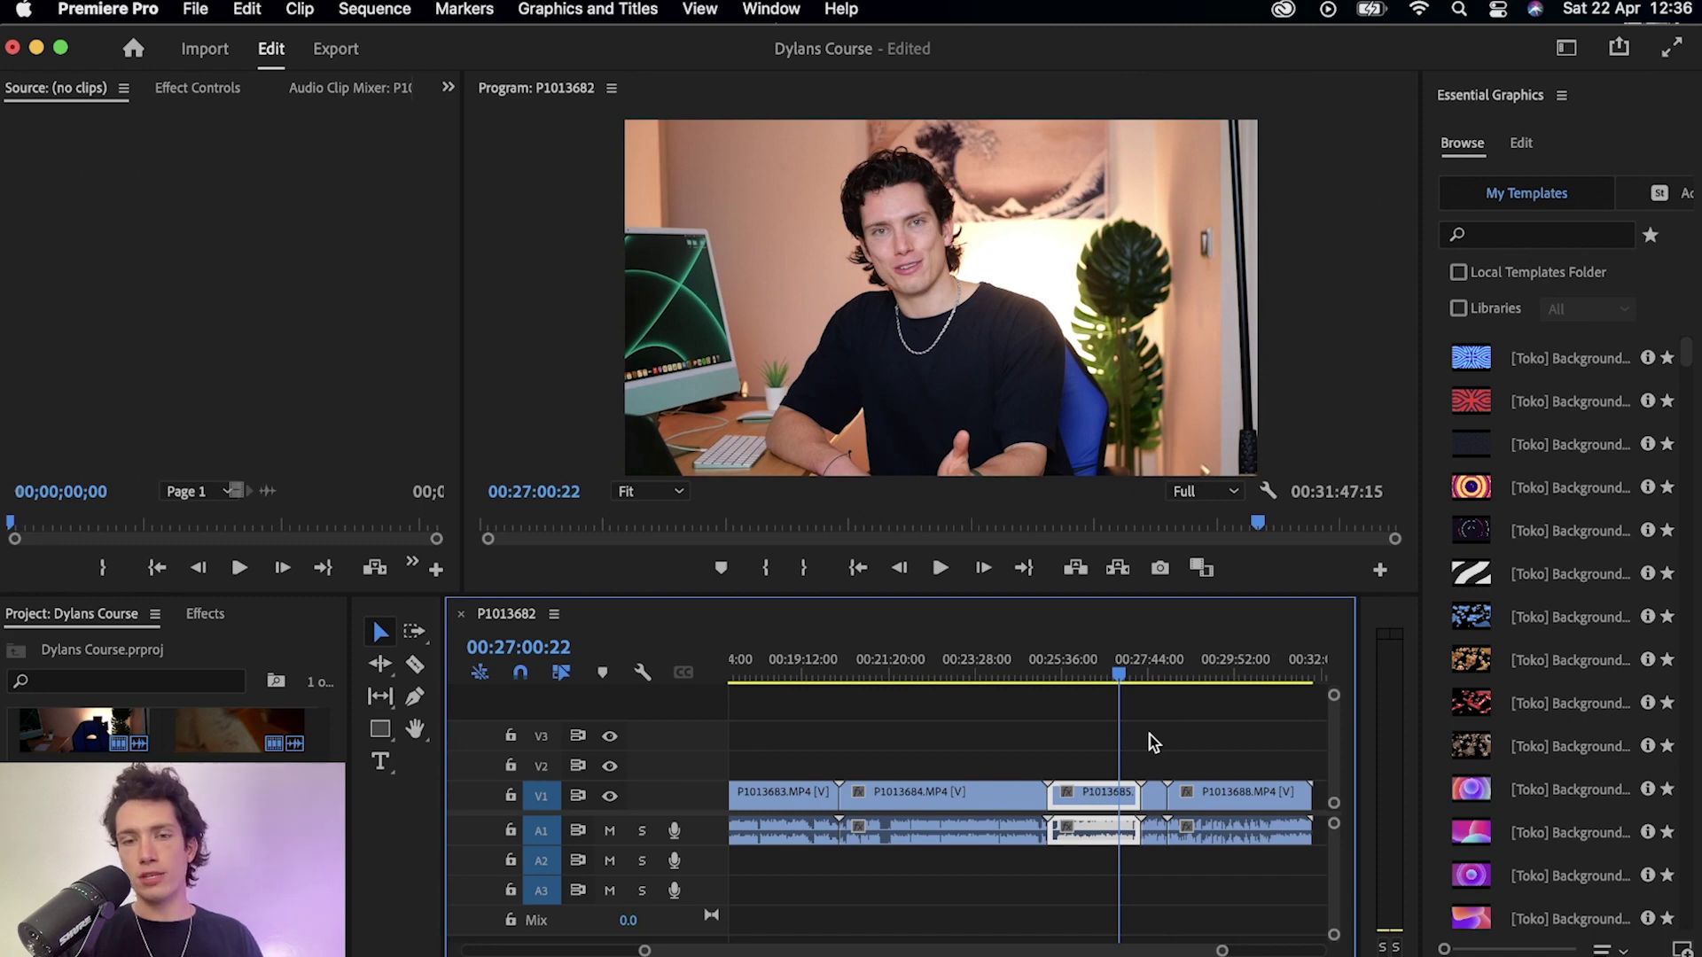
key(minus)
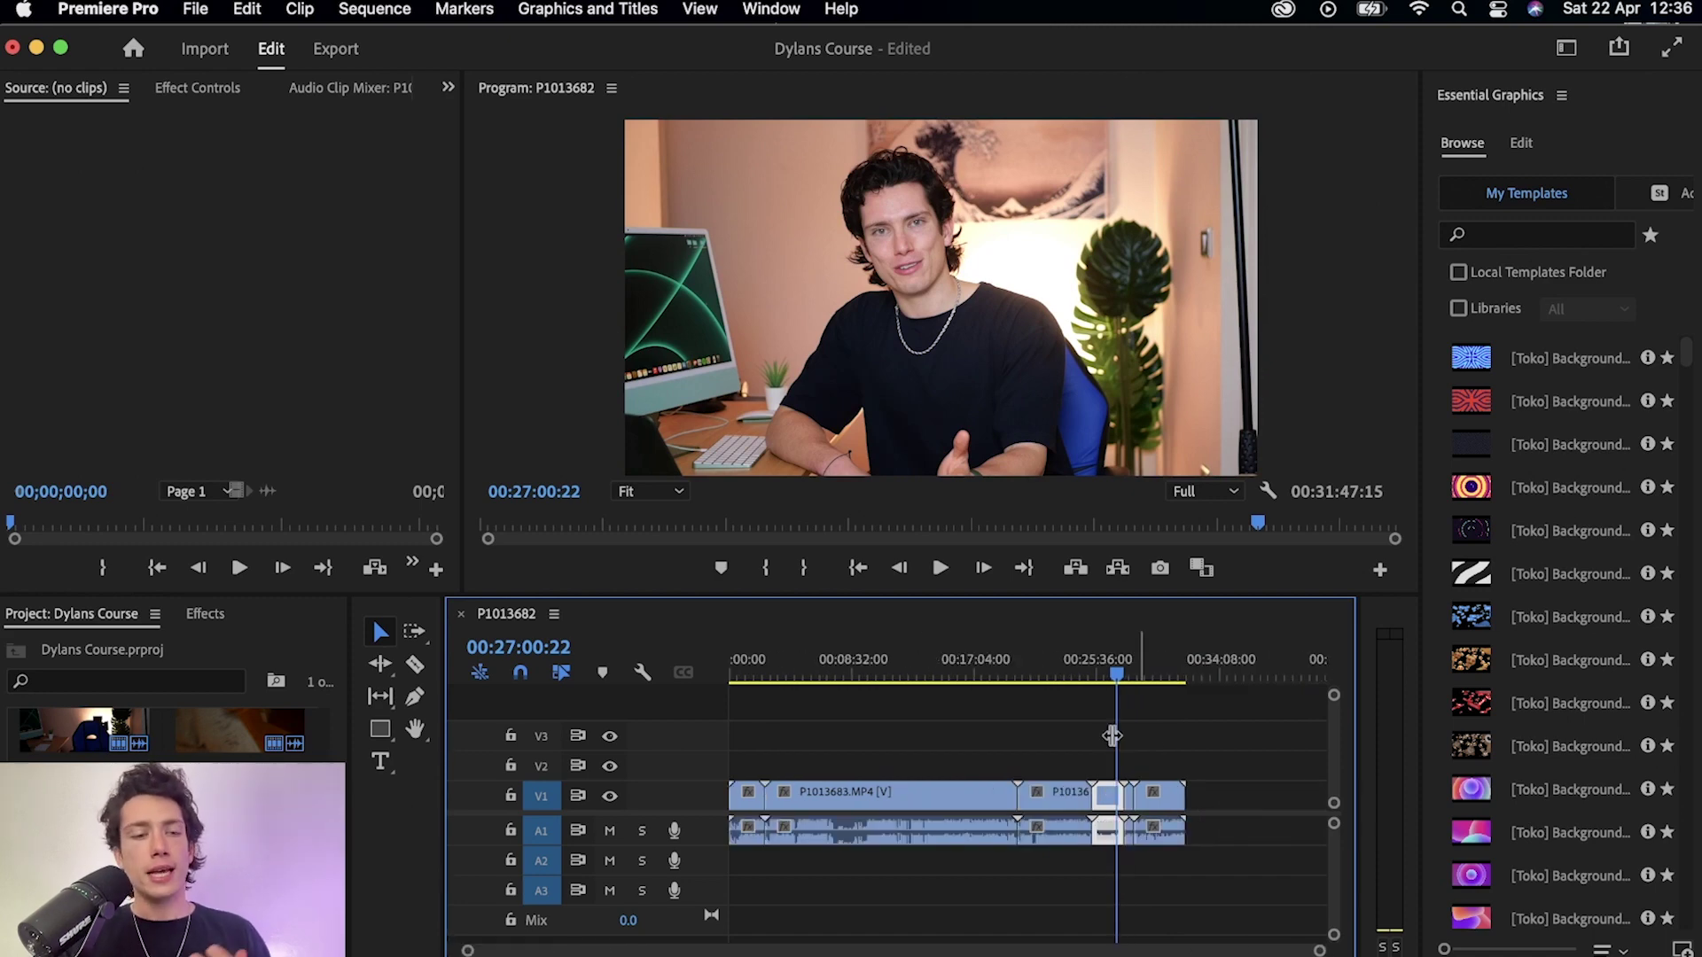
Drag the three 2023 screen recordings from Finder onto the timeline after the camera clips
key(super+Tab)
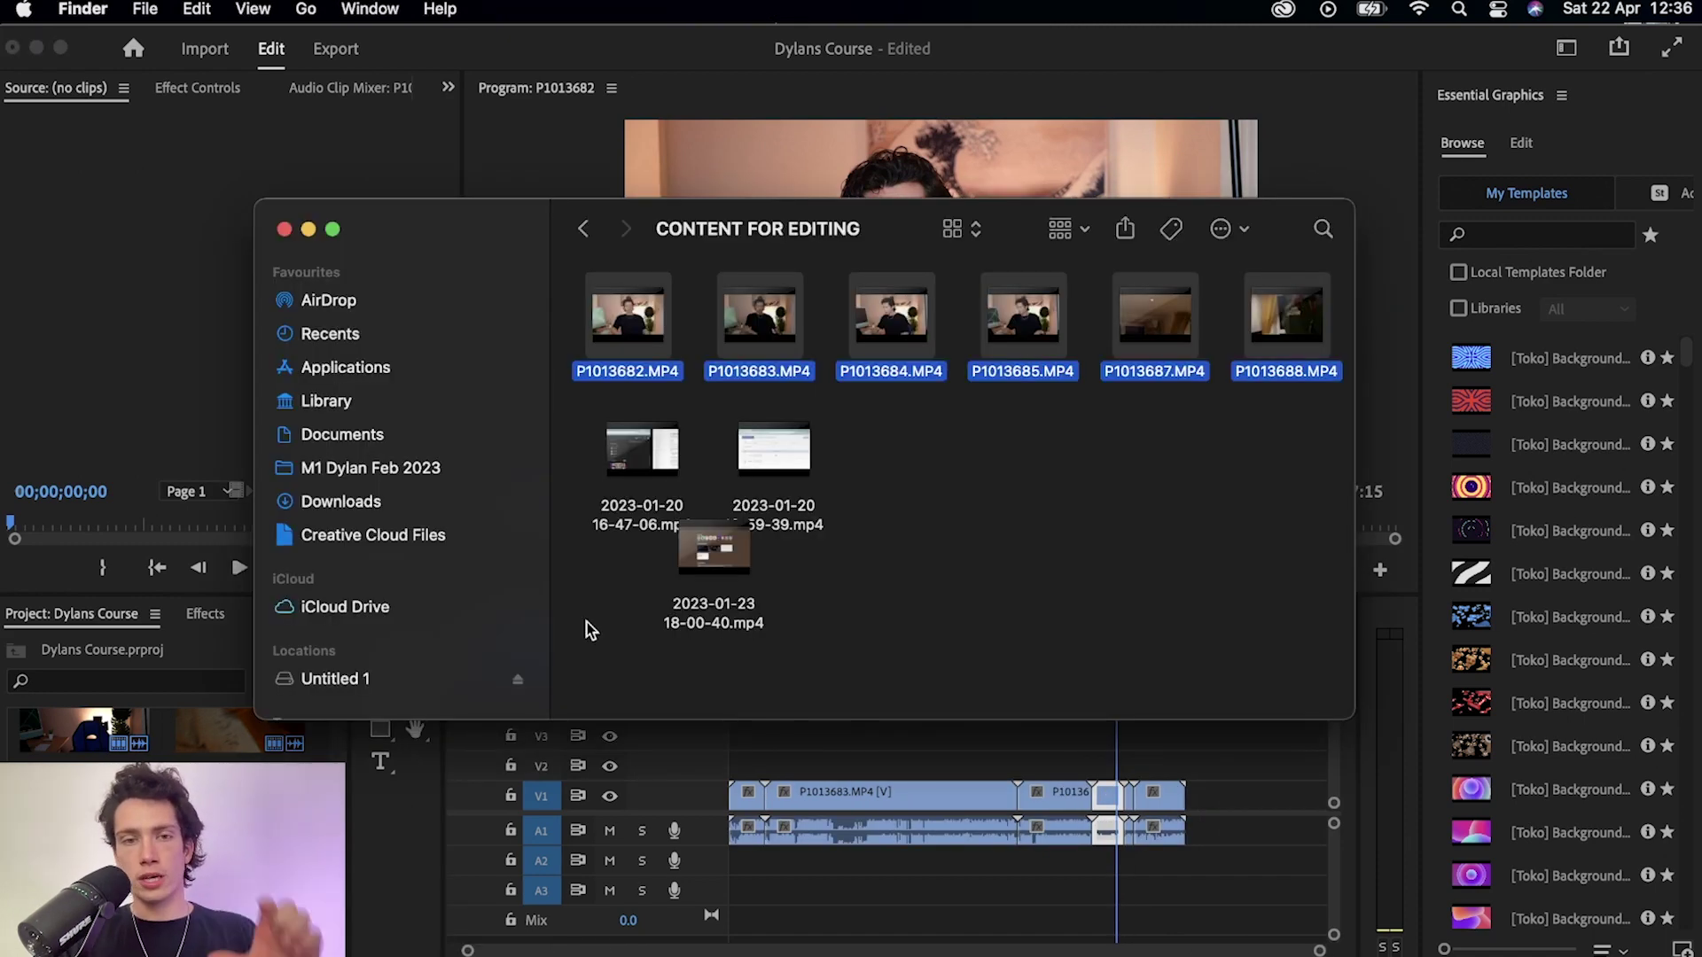
scroll(971, 416, right, 2)
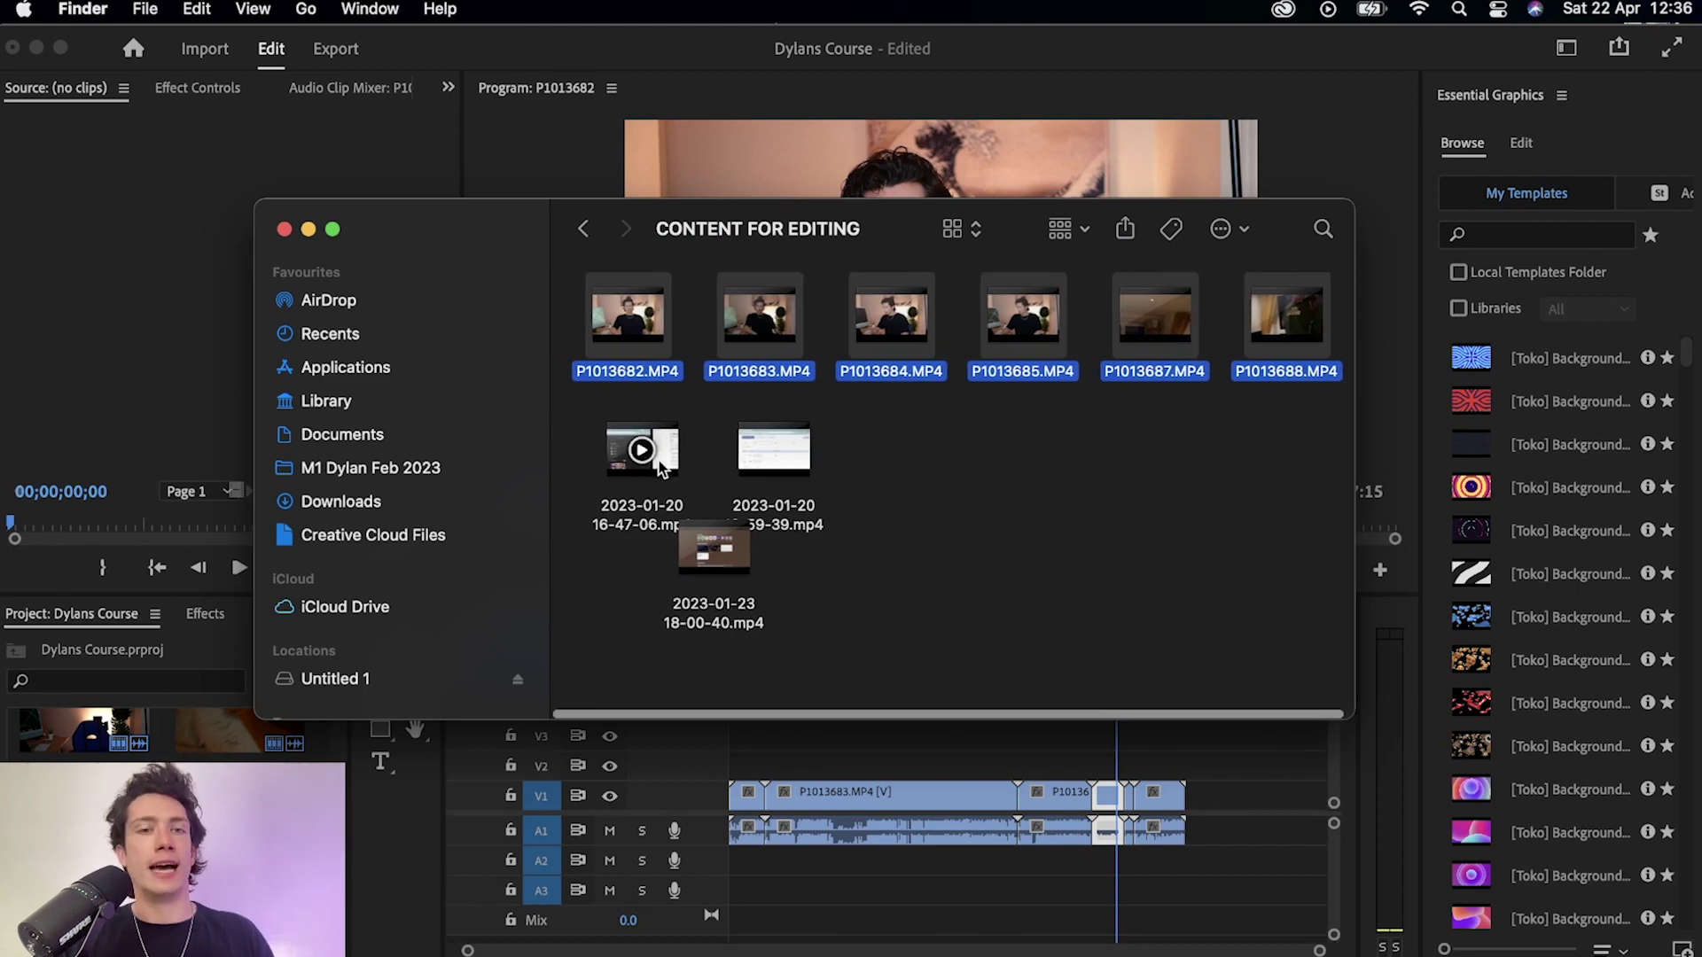
drag(578, 450, 844, 608)
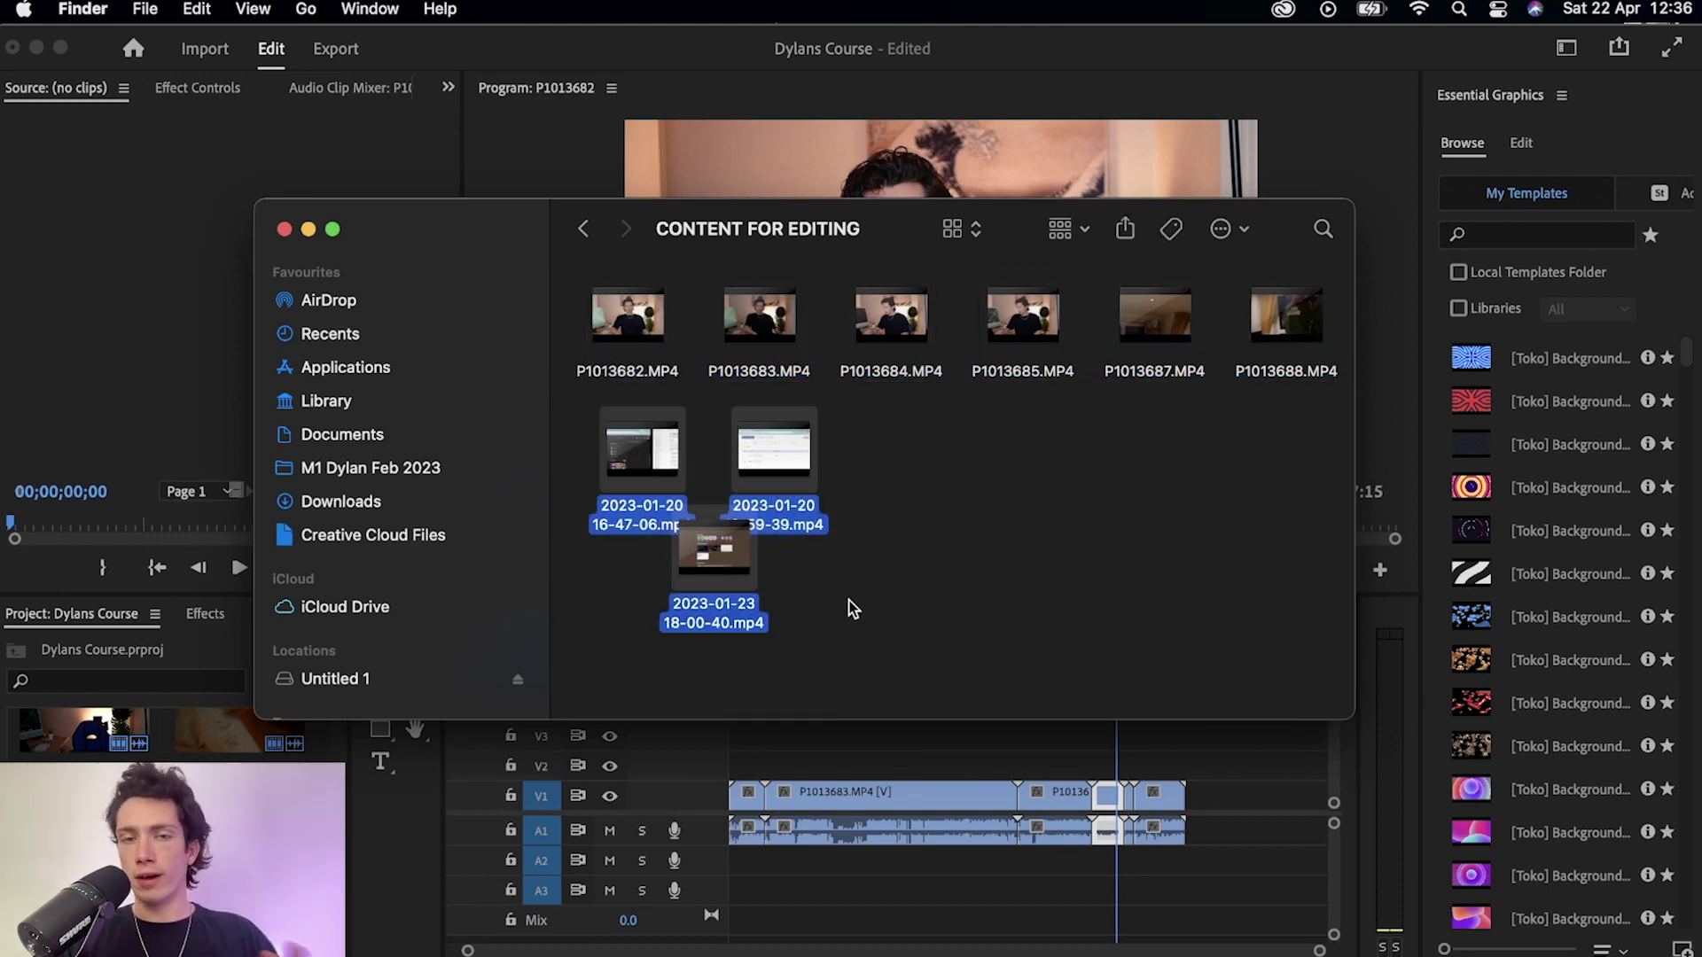
click(700, 575)
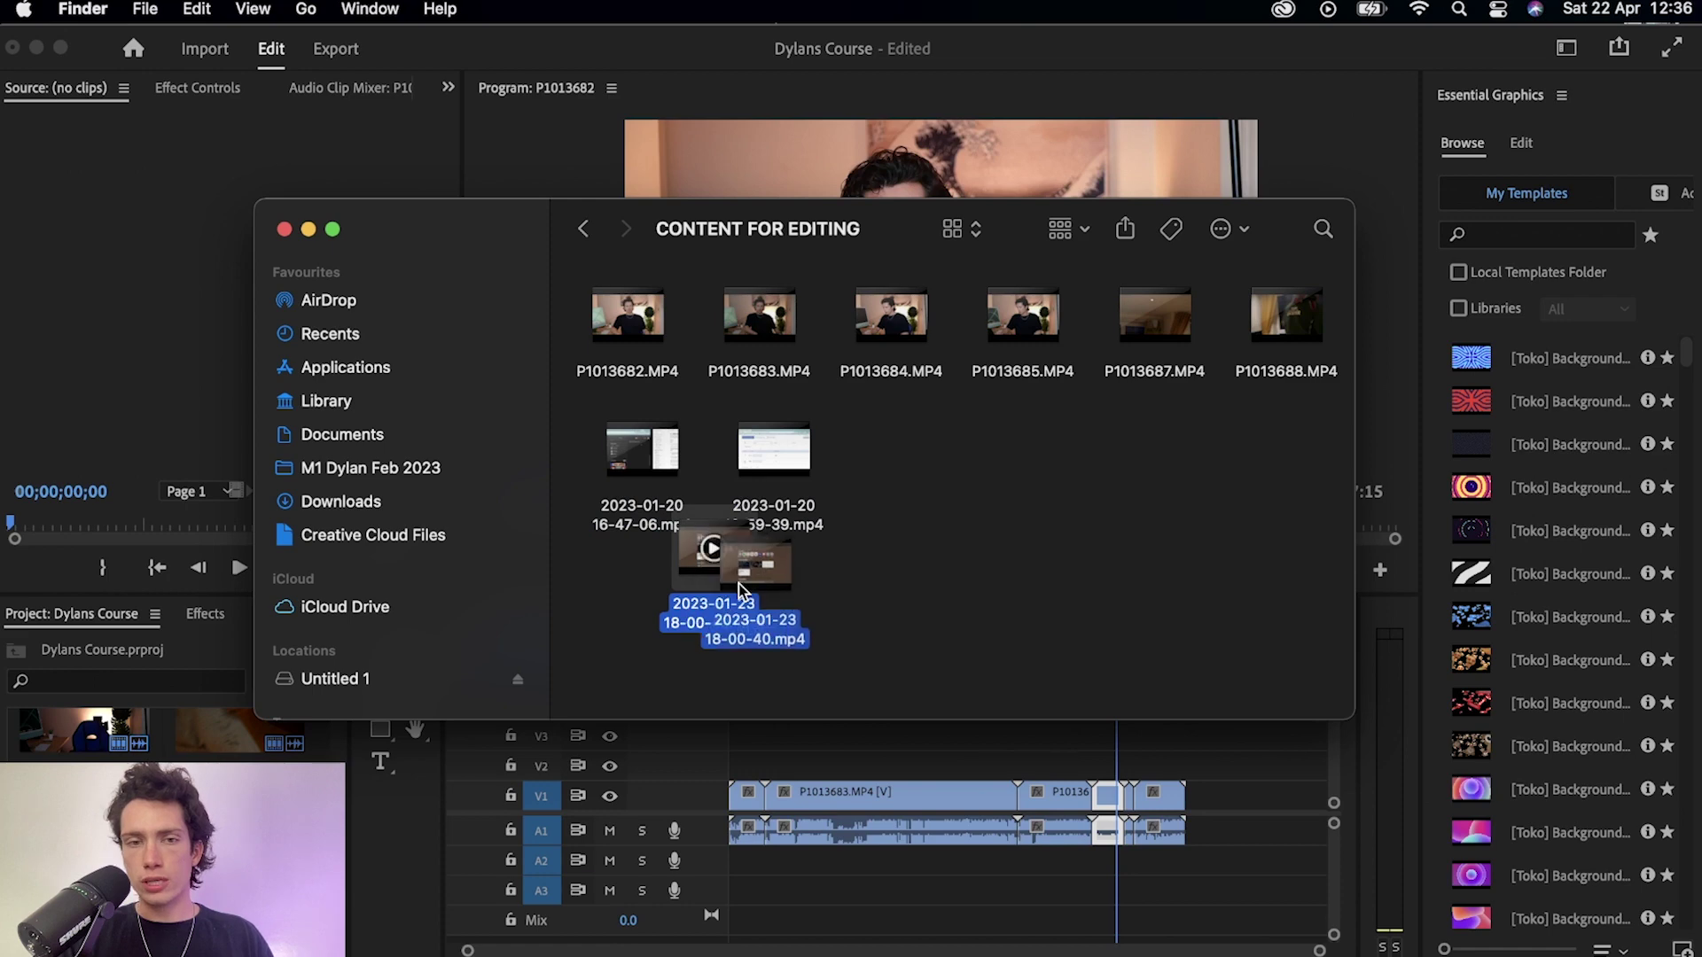
drag(578, 486, 1118, 803)
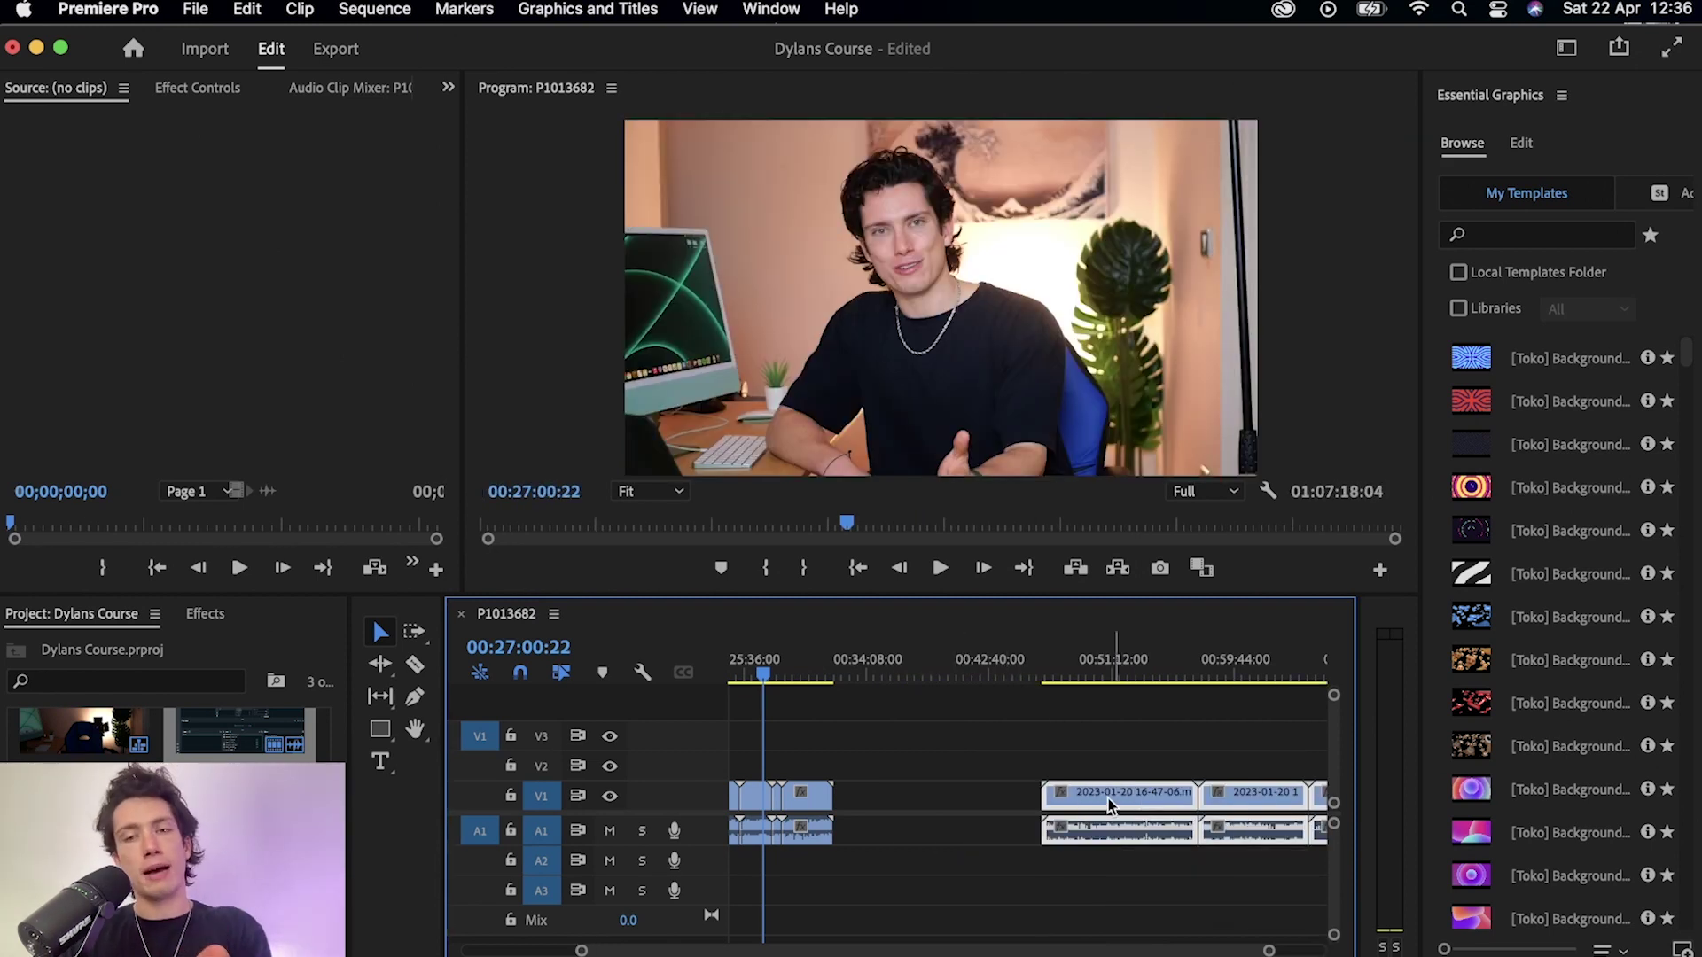
key(minus)
key(minus)
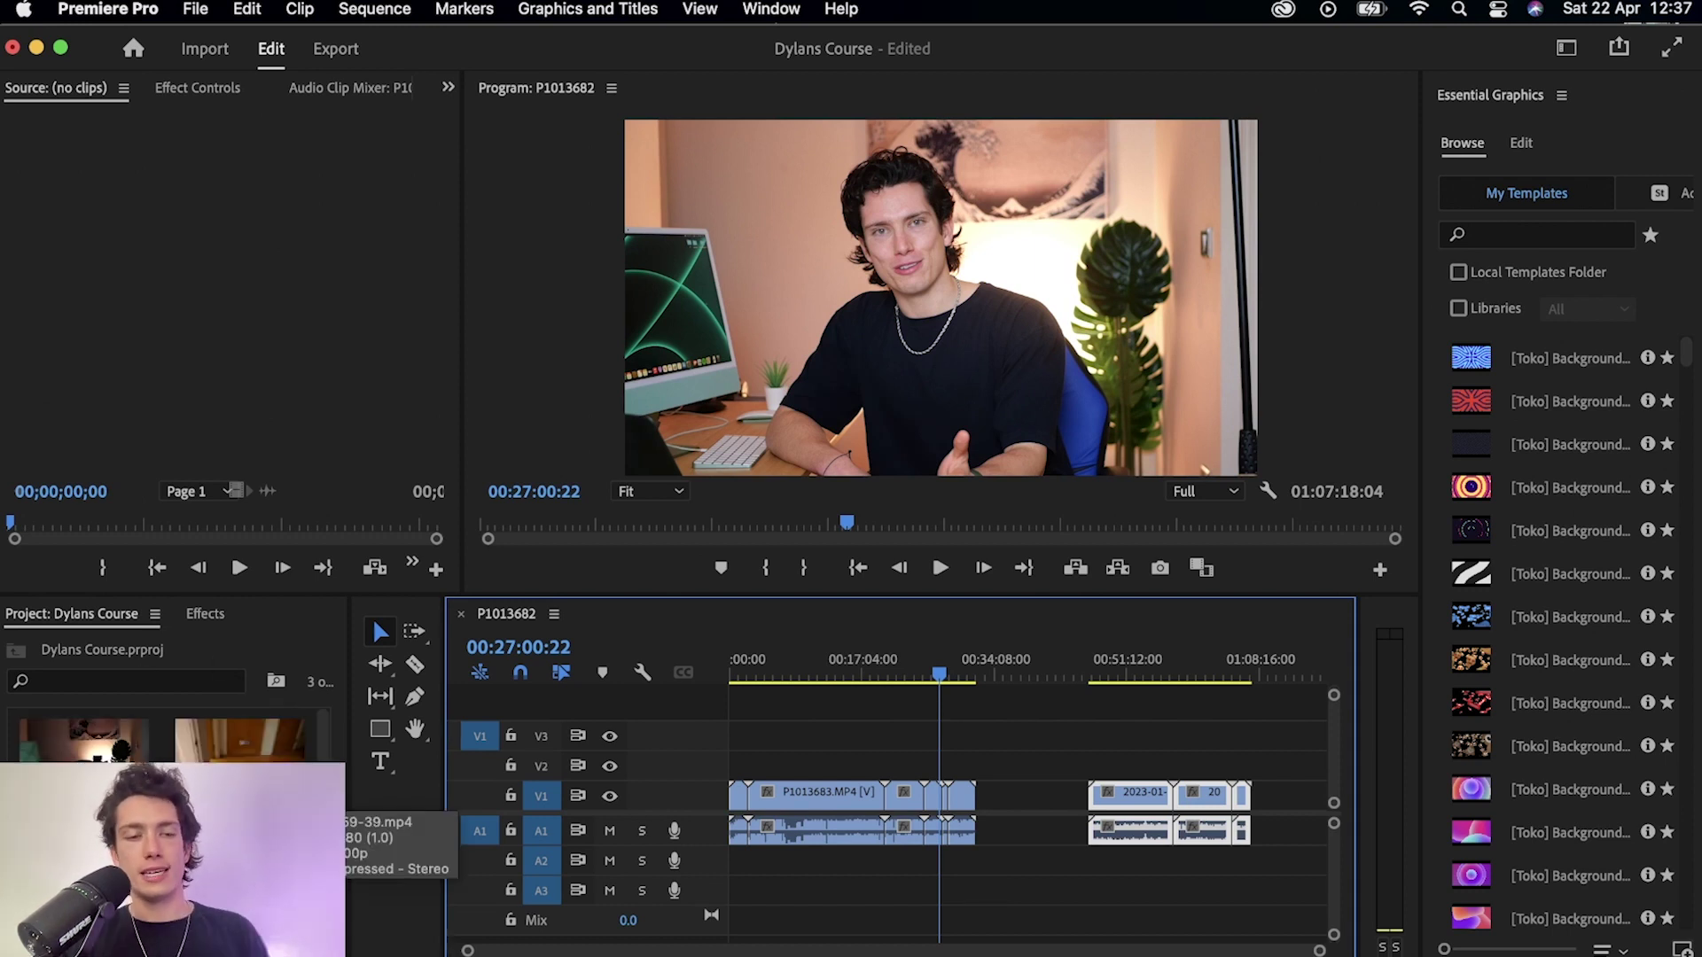
click(978, 798)
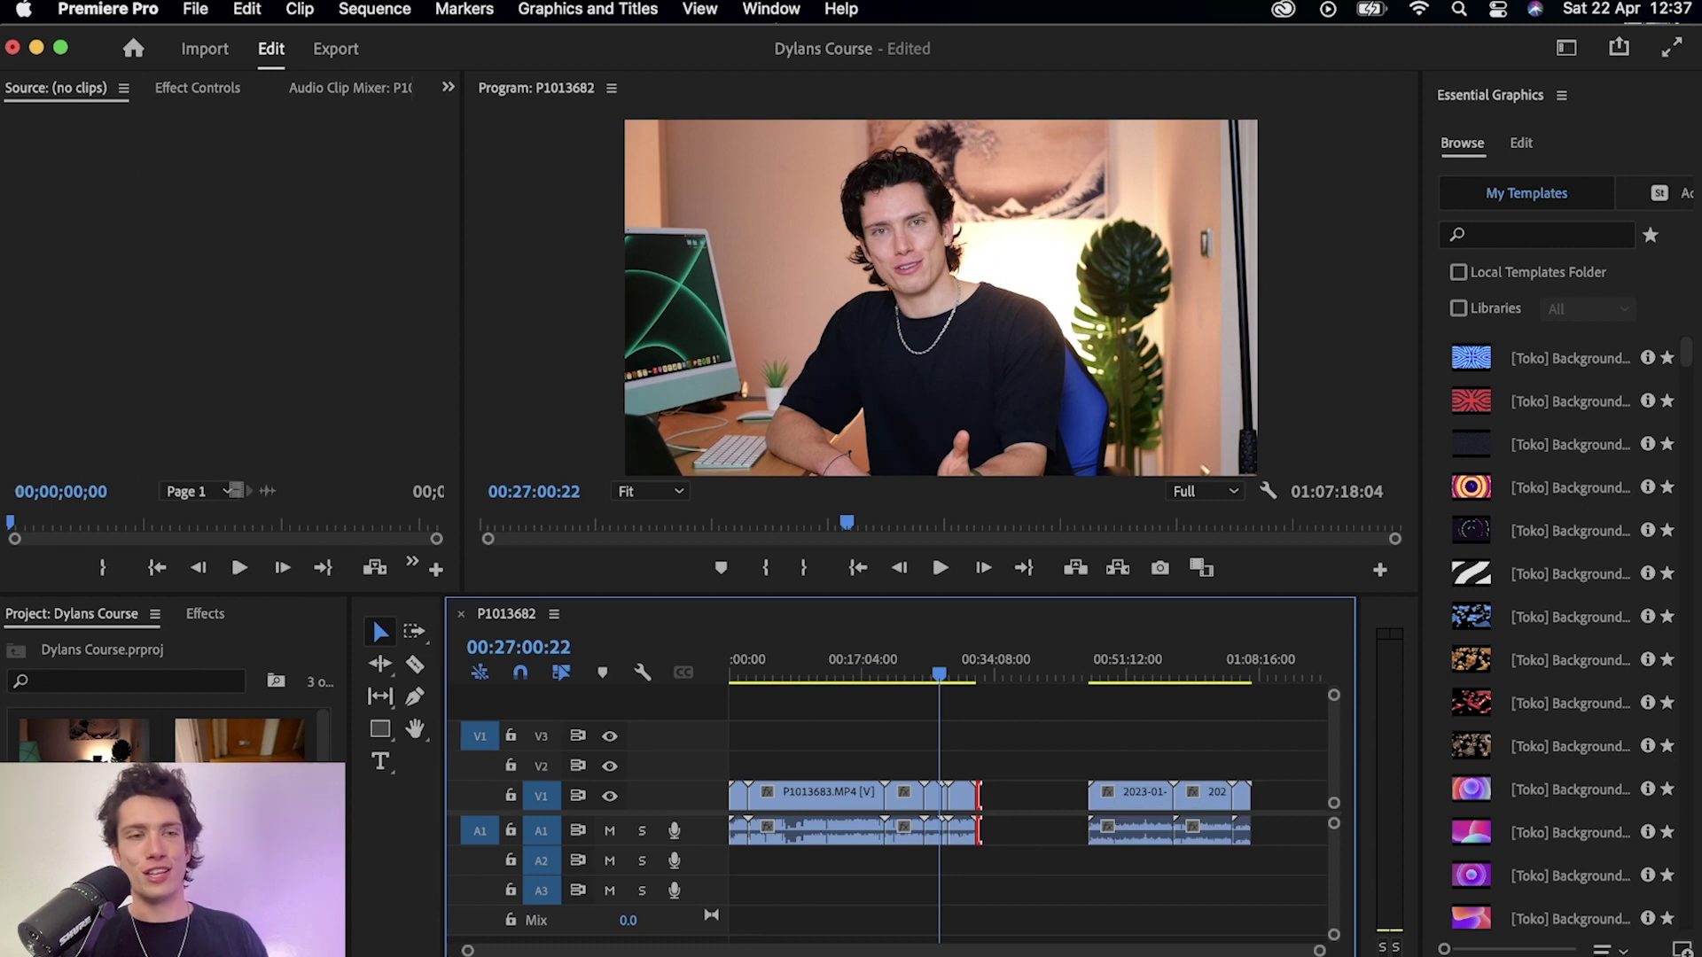
click(448, 87)
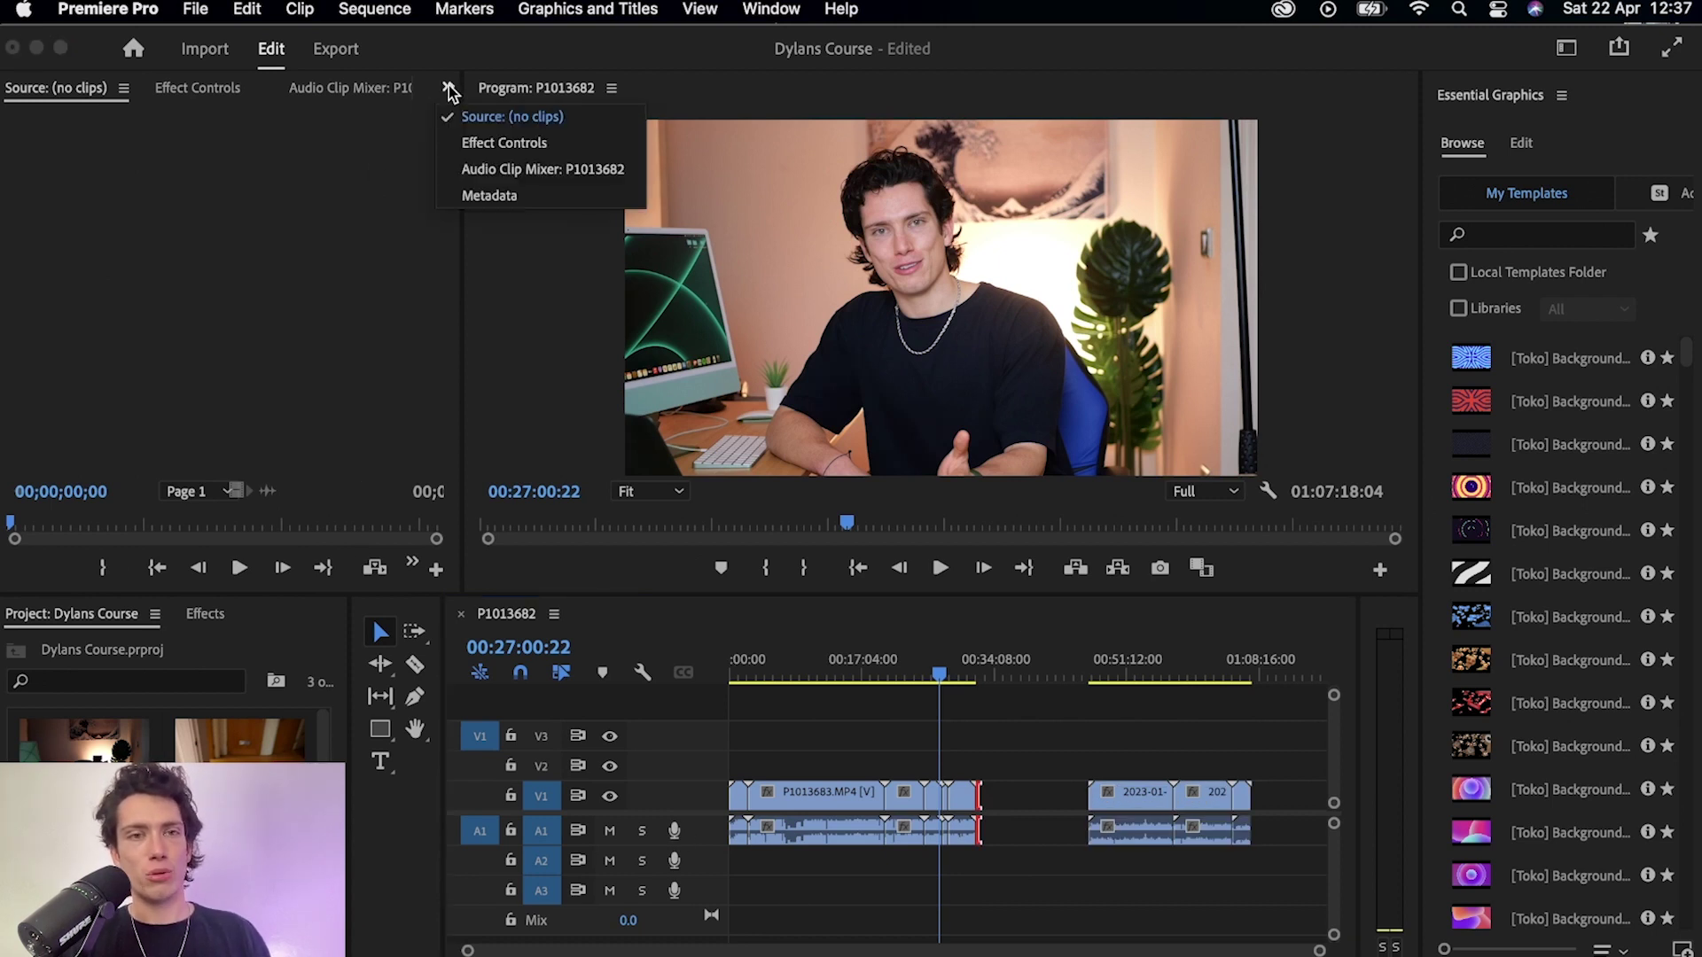
click(1566, 47)
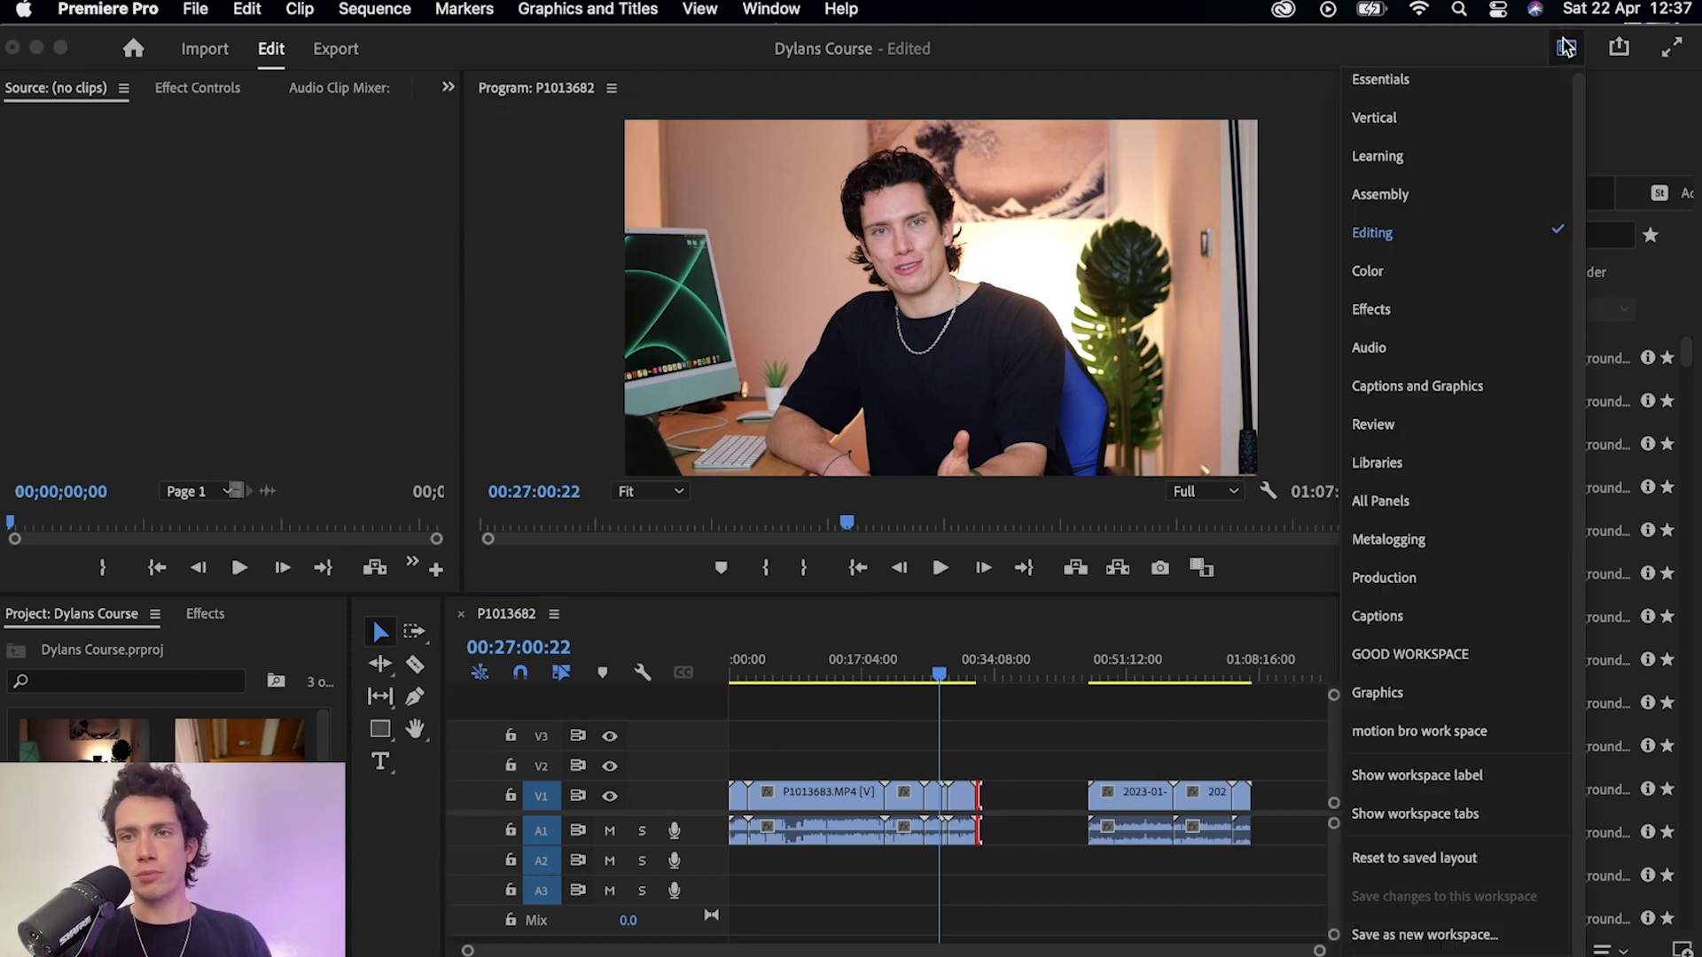
click(1413, 195)
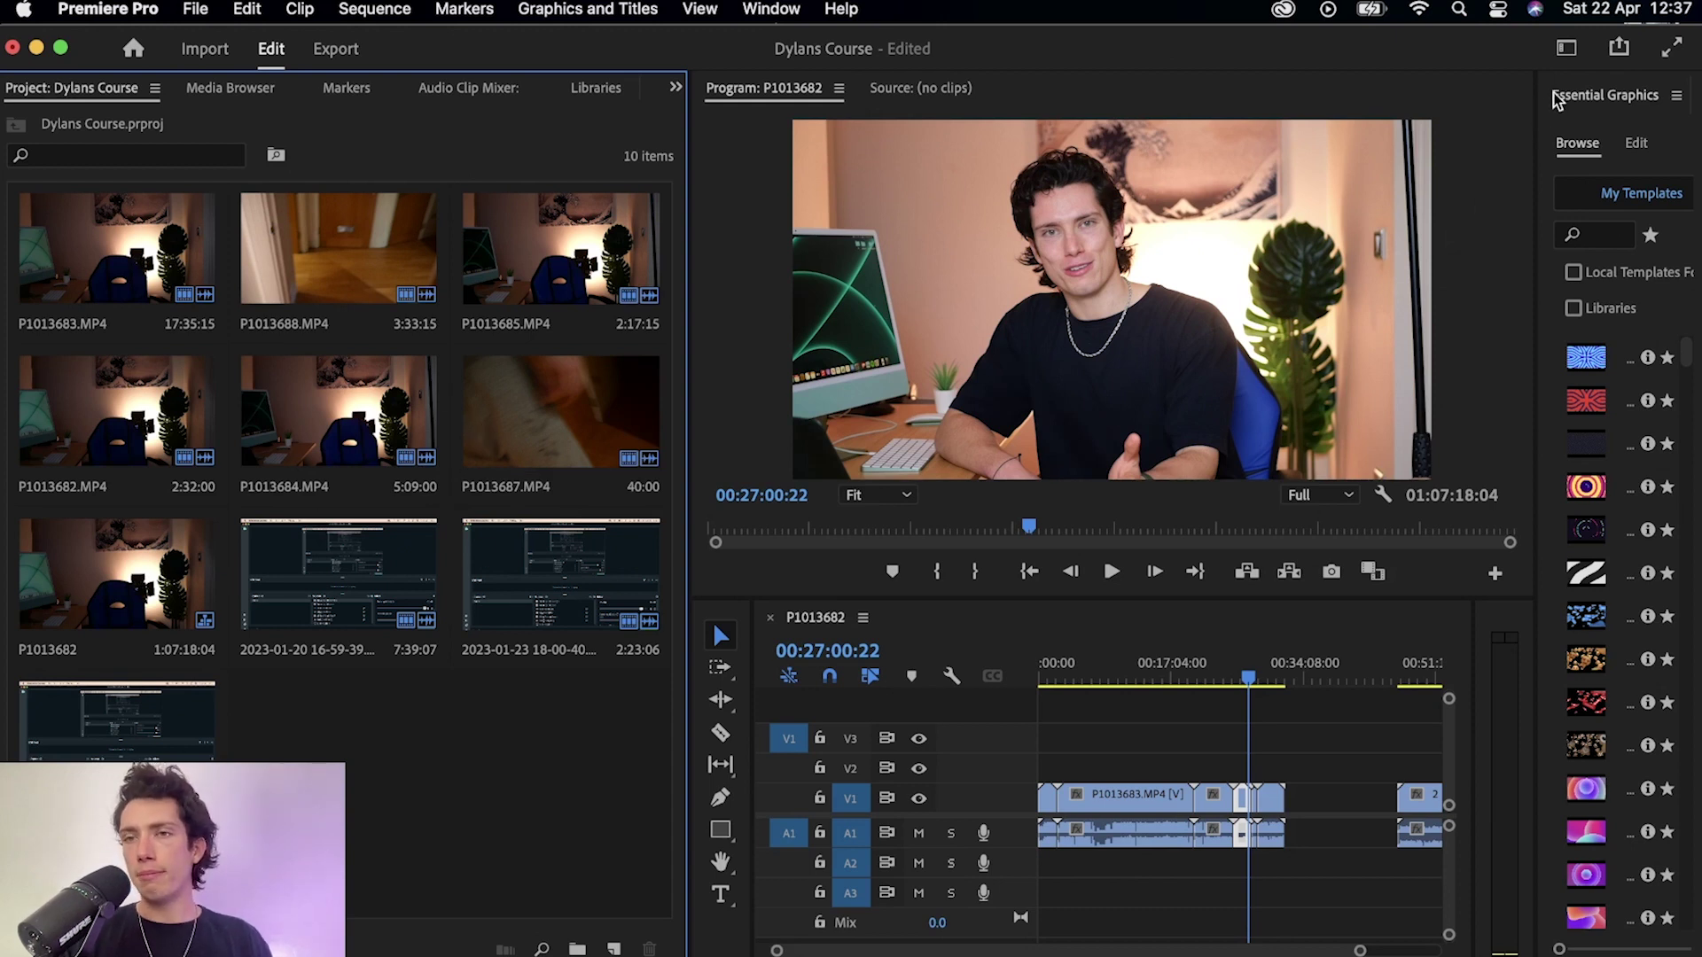
click(1567, 50)
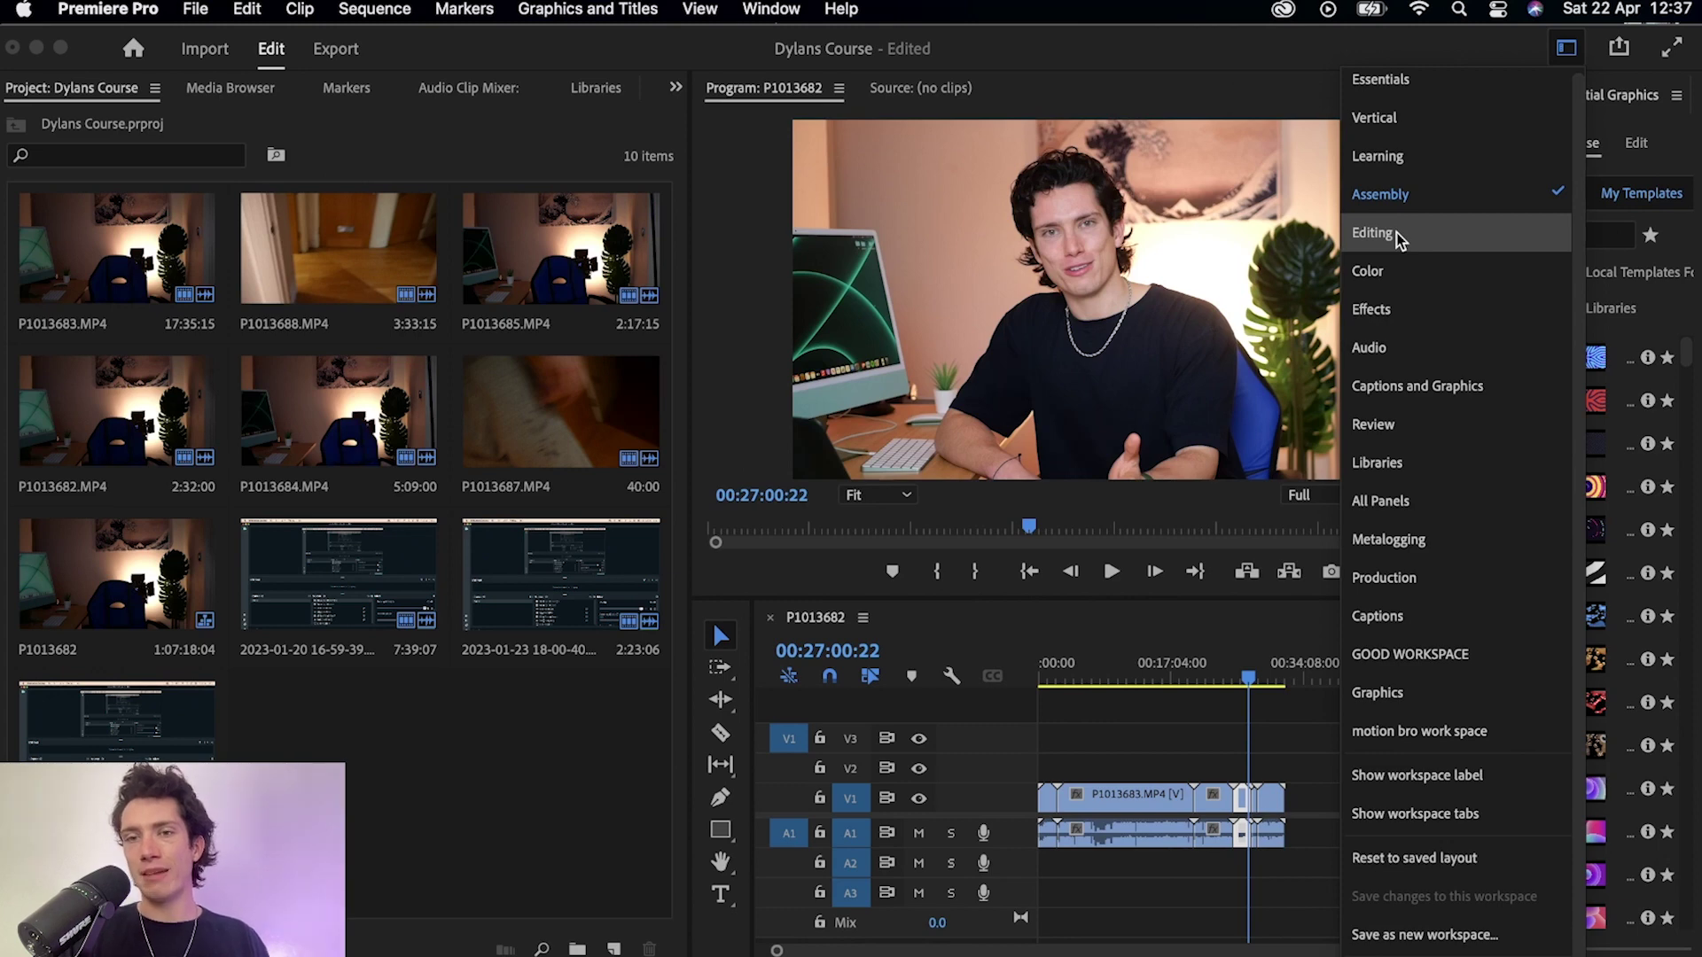
click(1373, 233)
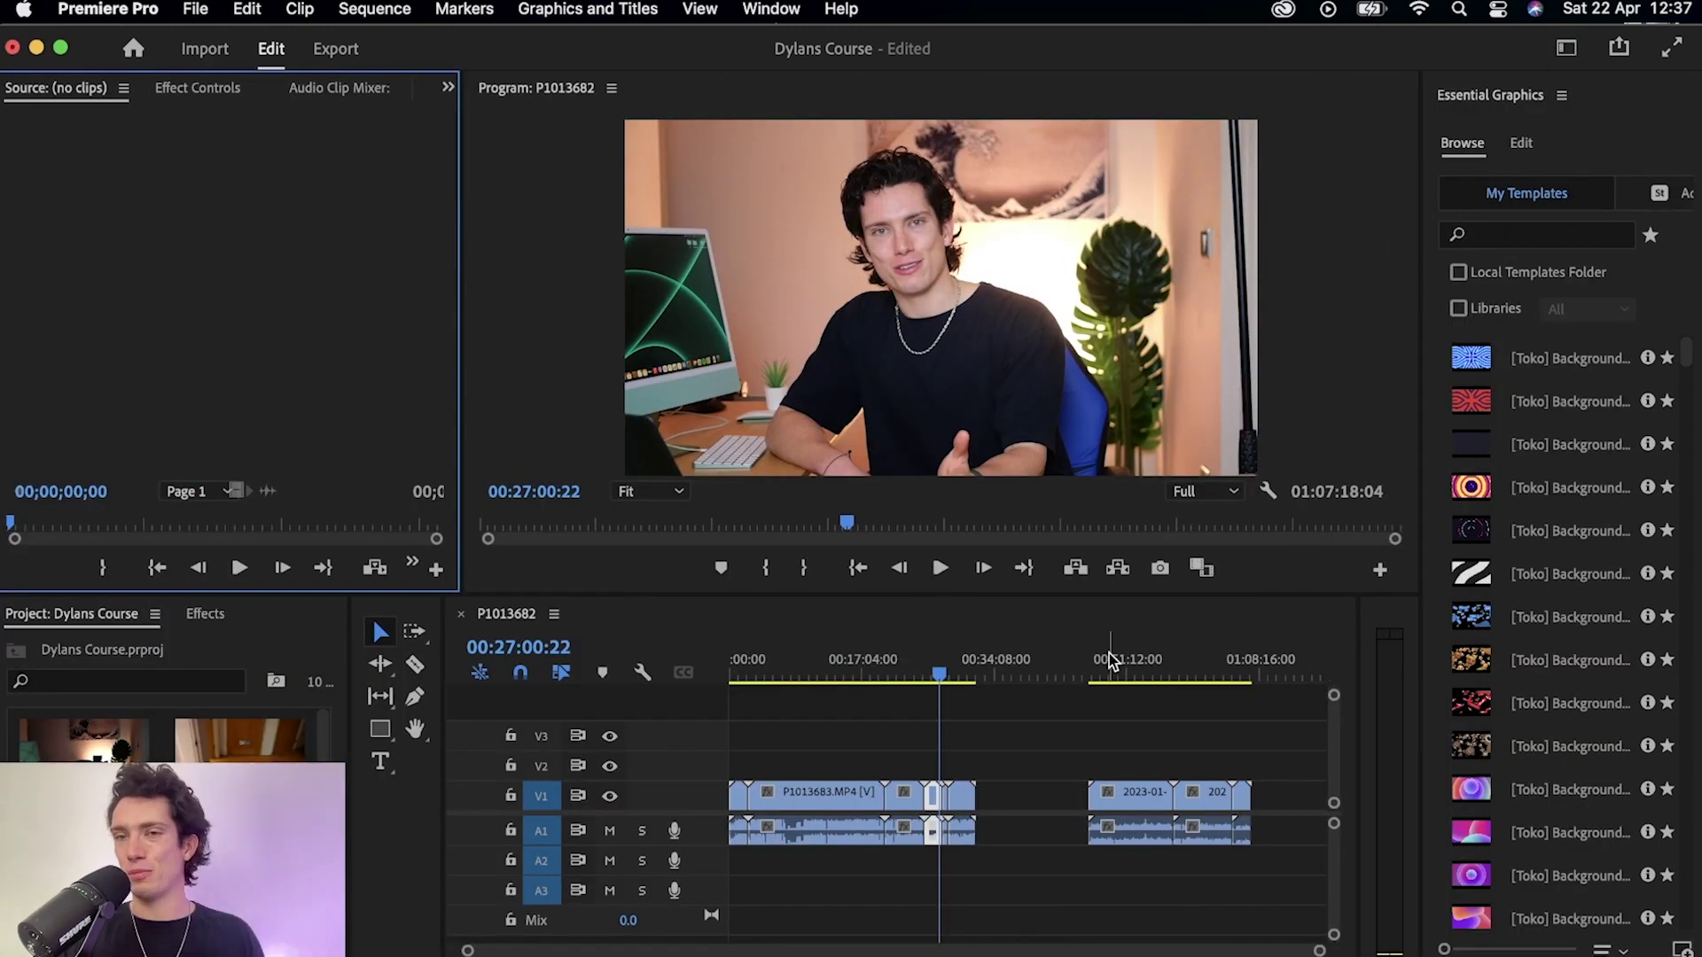